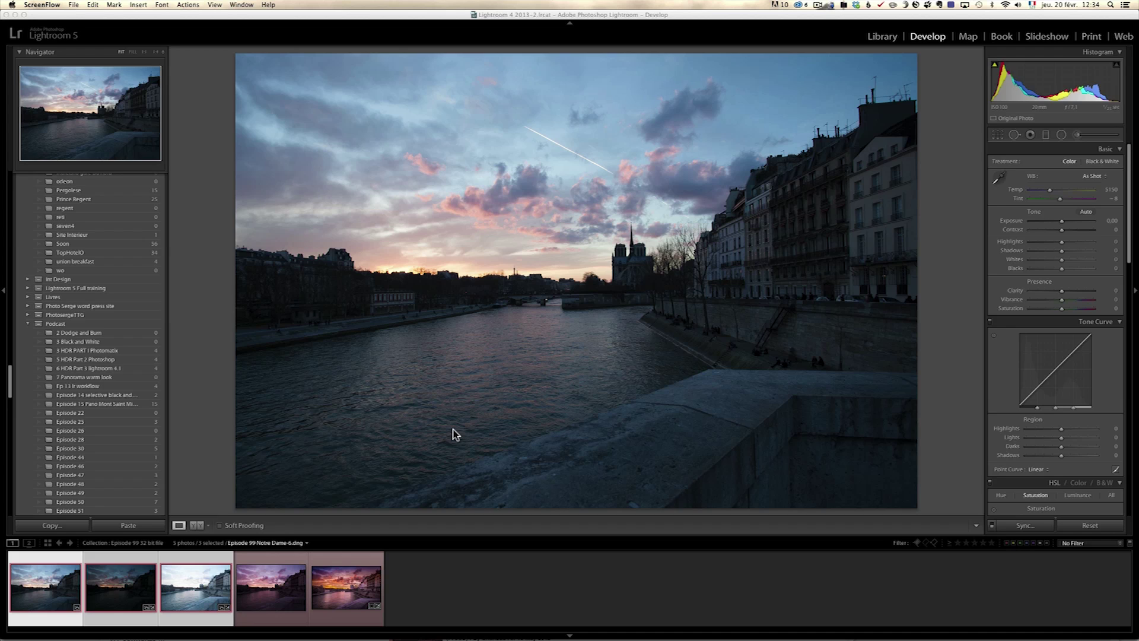
# Step: Compare the normal, dark and bright exposures of the Notre Dame river scene, examining sky and shadow detail in each
pyautogui.click(472, 589)
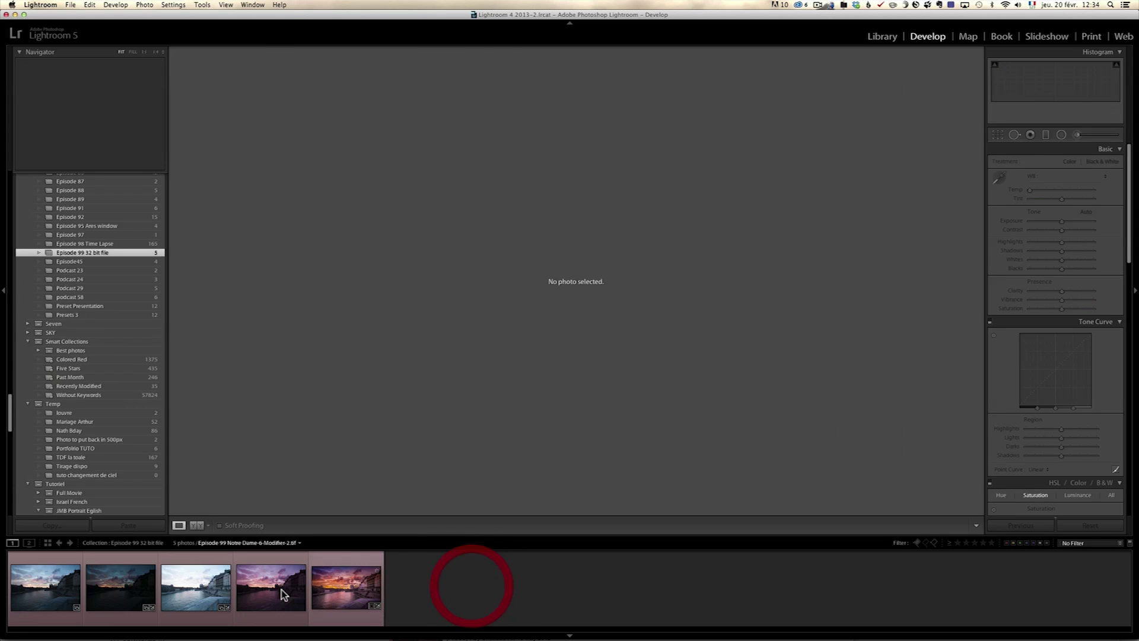
pyautogui.click(33, 587)
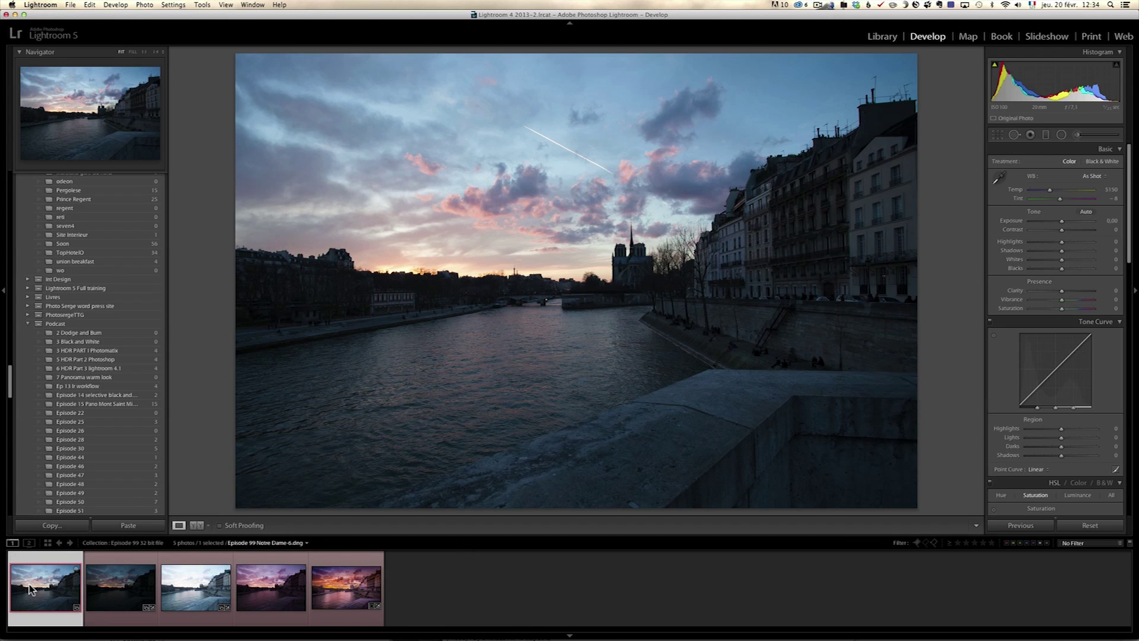
pyautogui.click(119, 586)
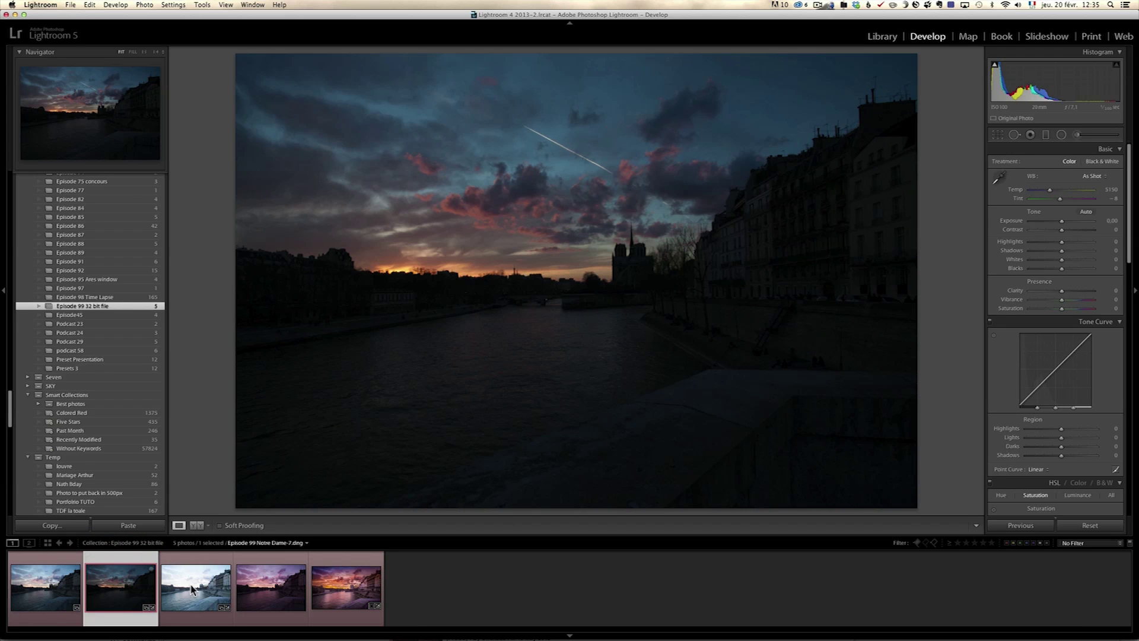
pyautogui.click(191, 588)
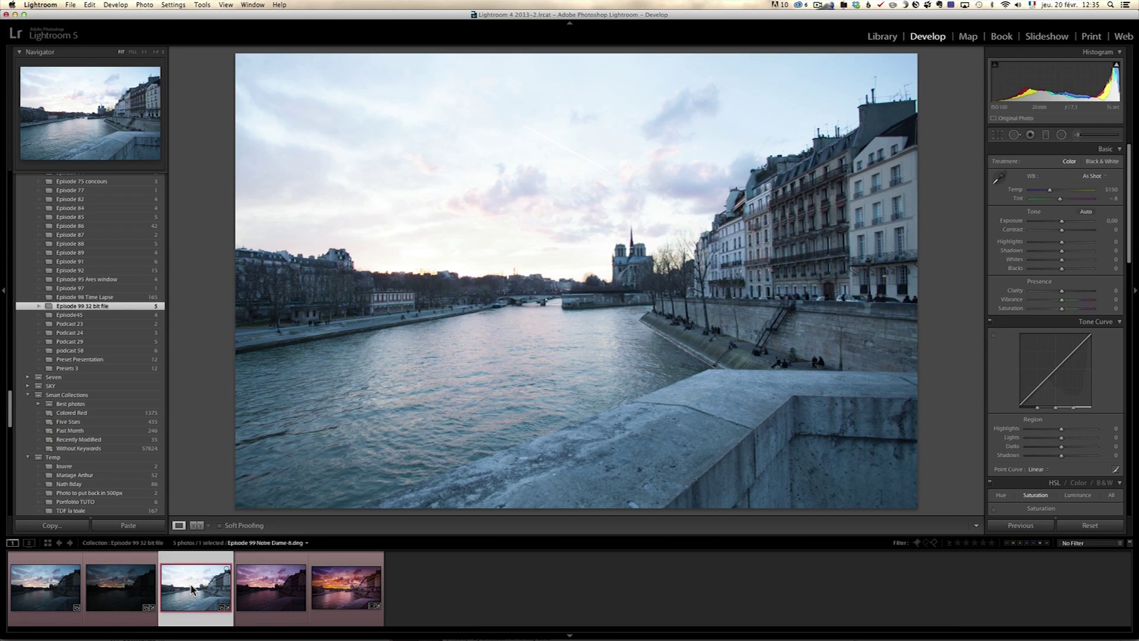
pyautogui.click(121, 590)
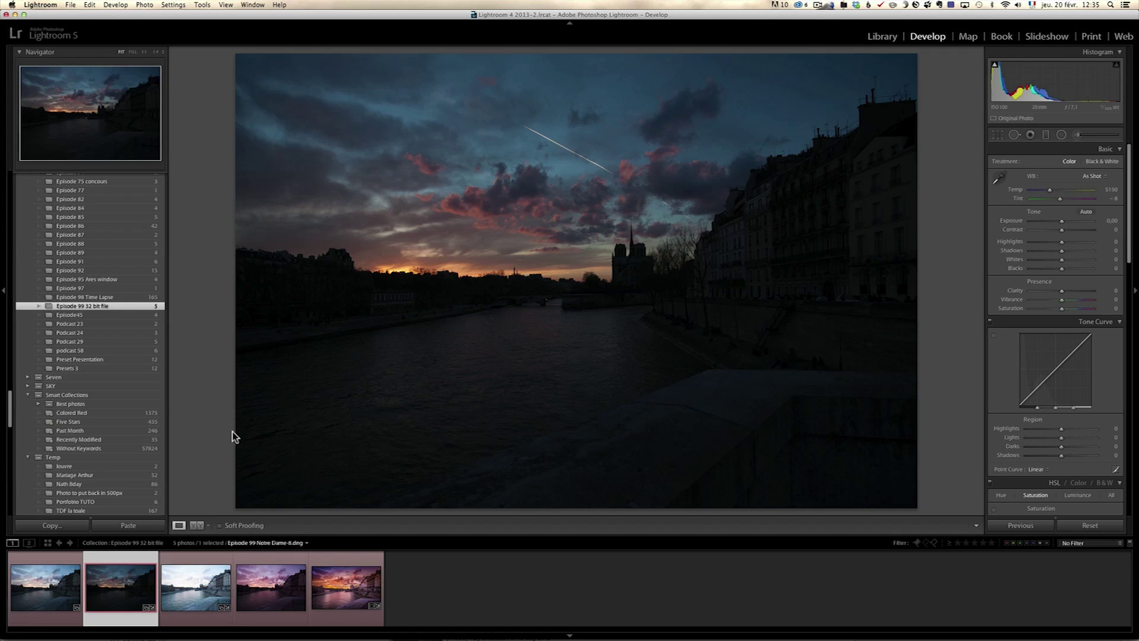
pyautogui.click(58, 587)
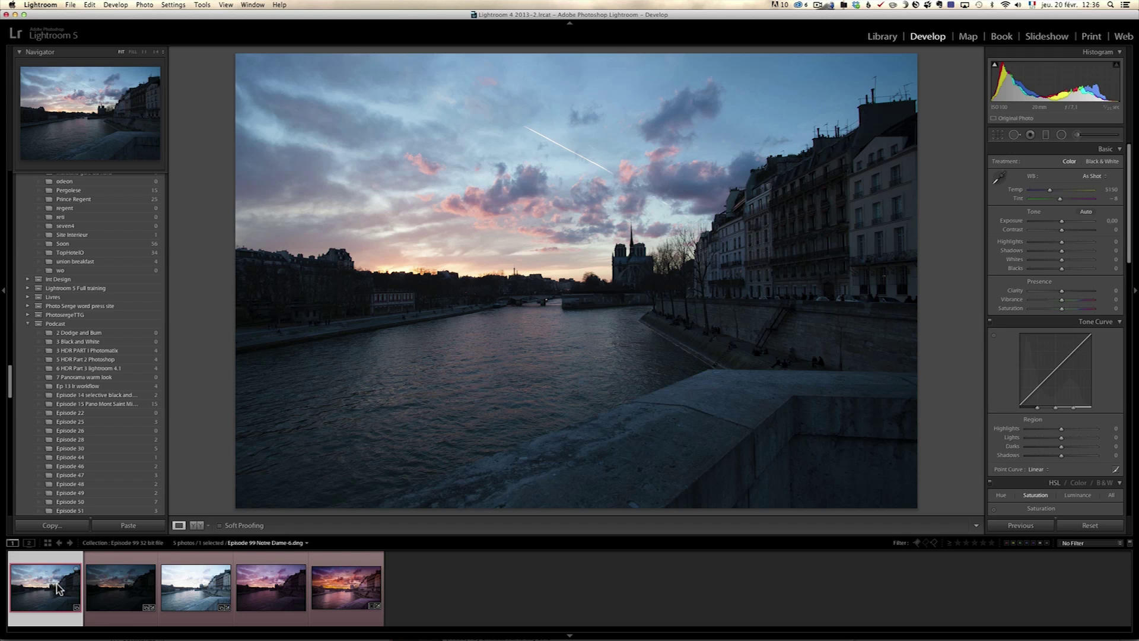
pyautogui.click(115, 584)
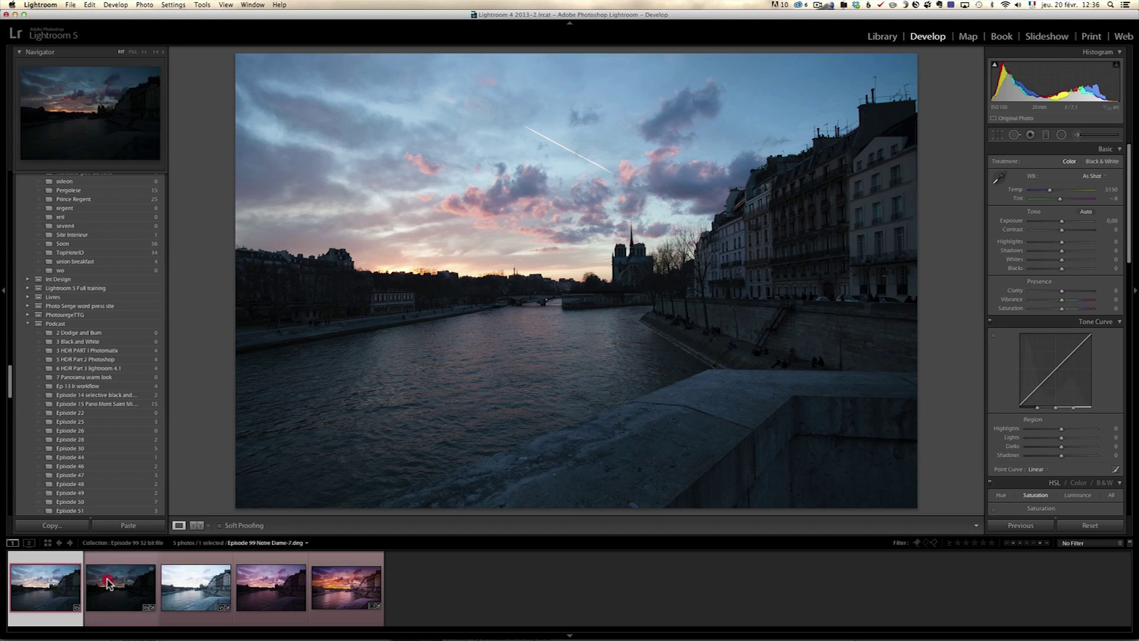
pyautogui.click(186, 582)
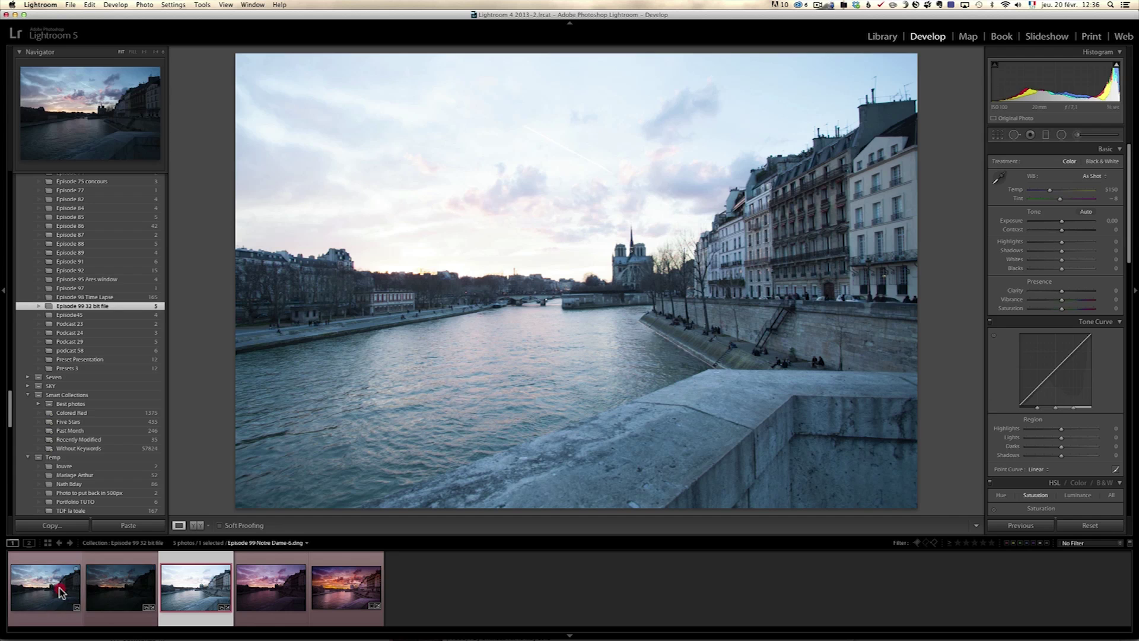
pyautogui.click(54, 589)
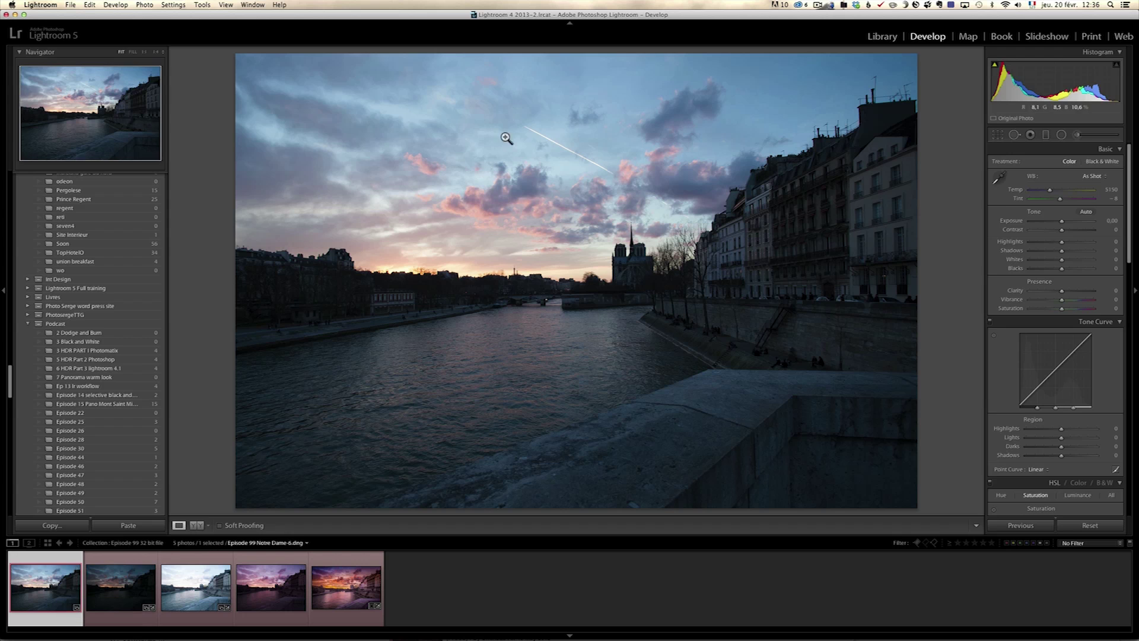
pyautogui.click(199, 578)
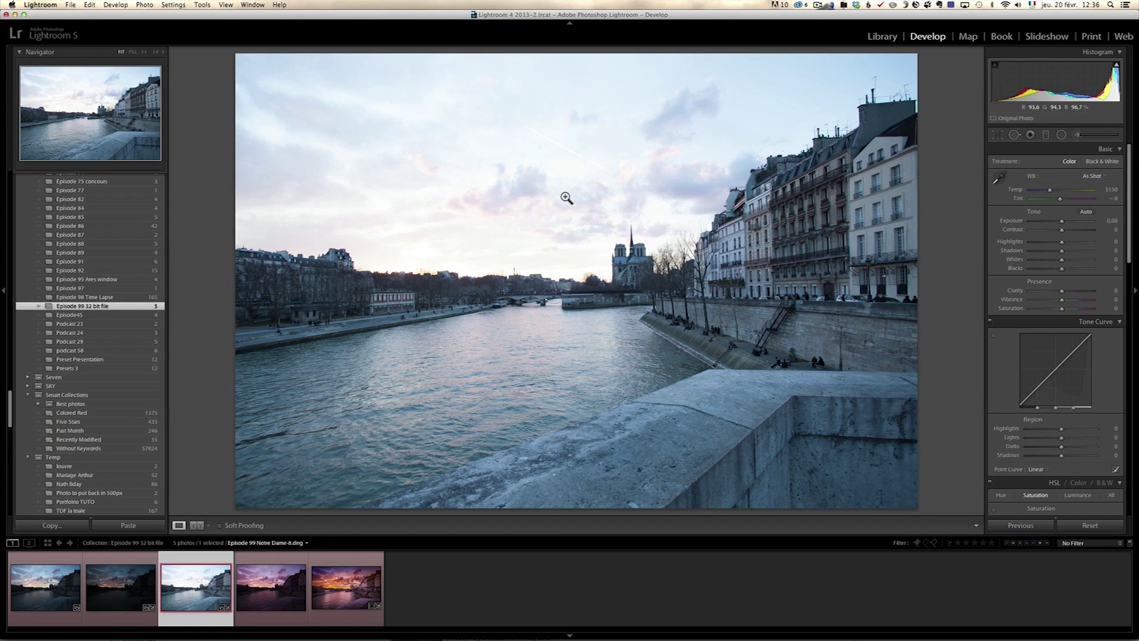
pyautogui.click(97, 595)
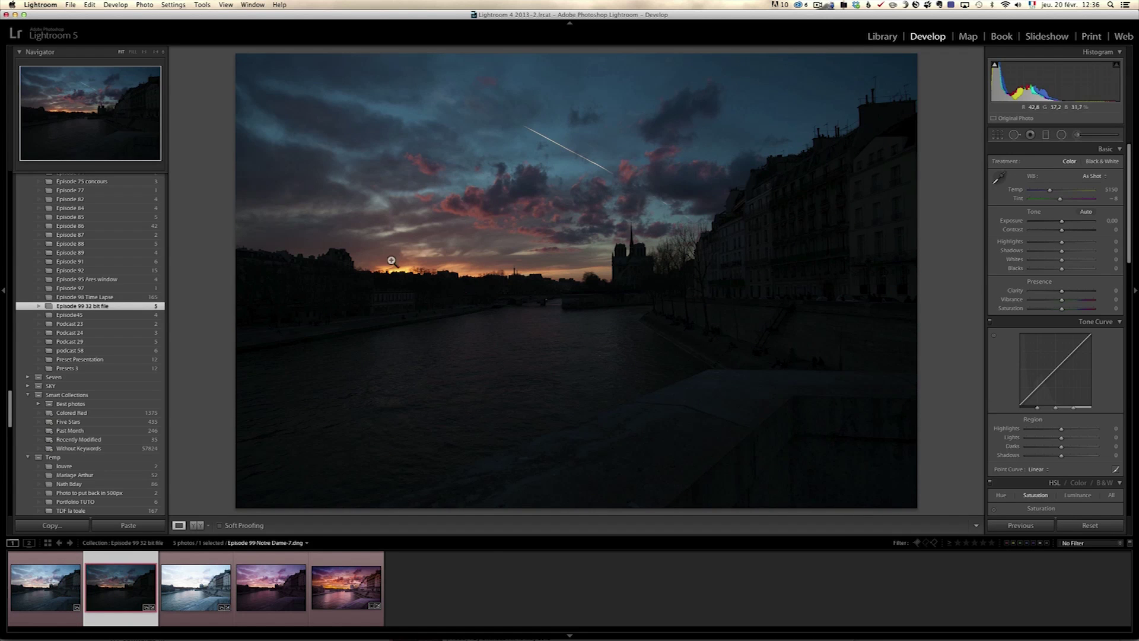
# Step: On the normal exposure, set the white balance to Temp 8268 and Tint +24 and raise Exposure to +0.60
pyautogui.click(33, 599)
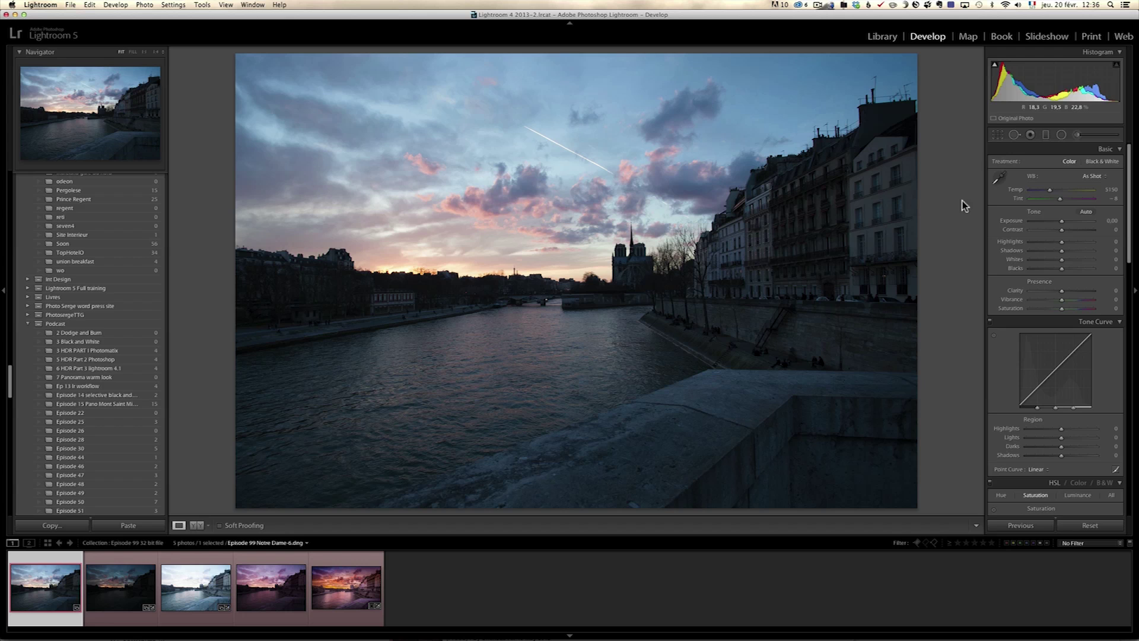
pyautogui.click(1094, 176)
pyautogui.click(1101, 203)
pyautogui.click(1065, 201)
pyautogui.moveTo(1064, 200); pyautogui.dragTo(1068, 192)
pyautogui.click(1067, 191)
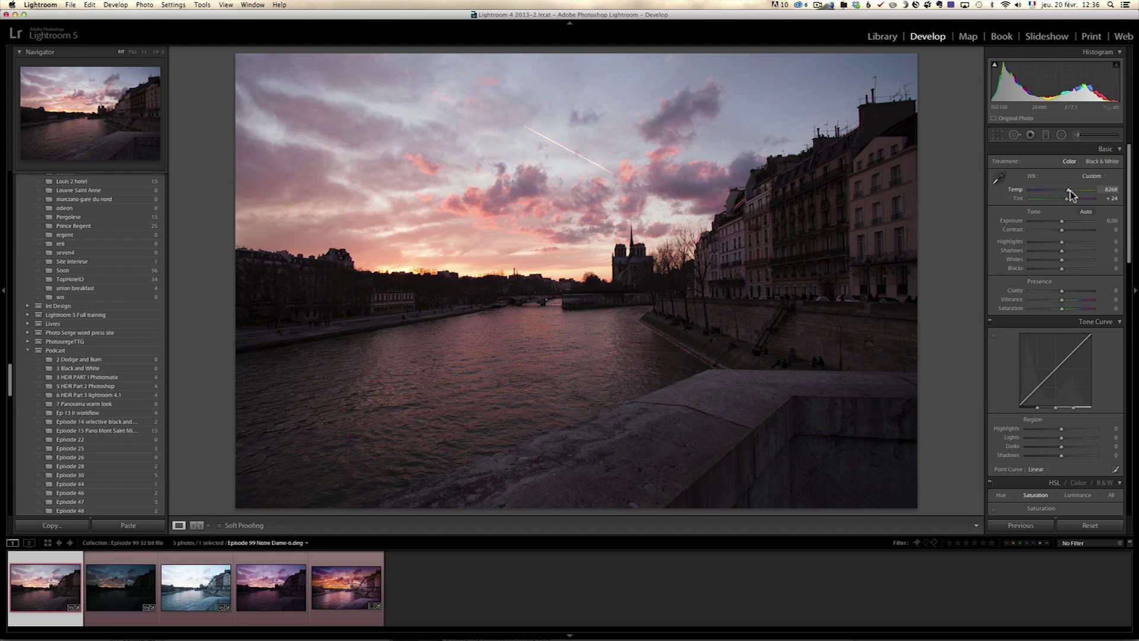
pyautogui.moveTo(1062, 220); pyautogui.dragTo(1066, 222)
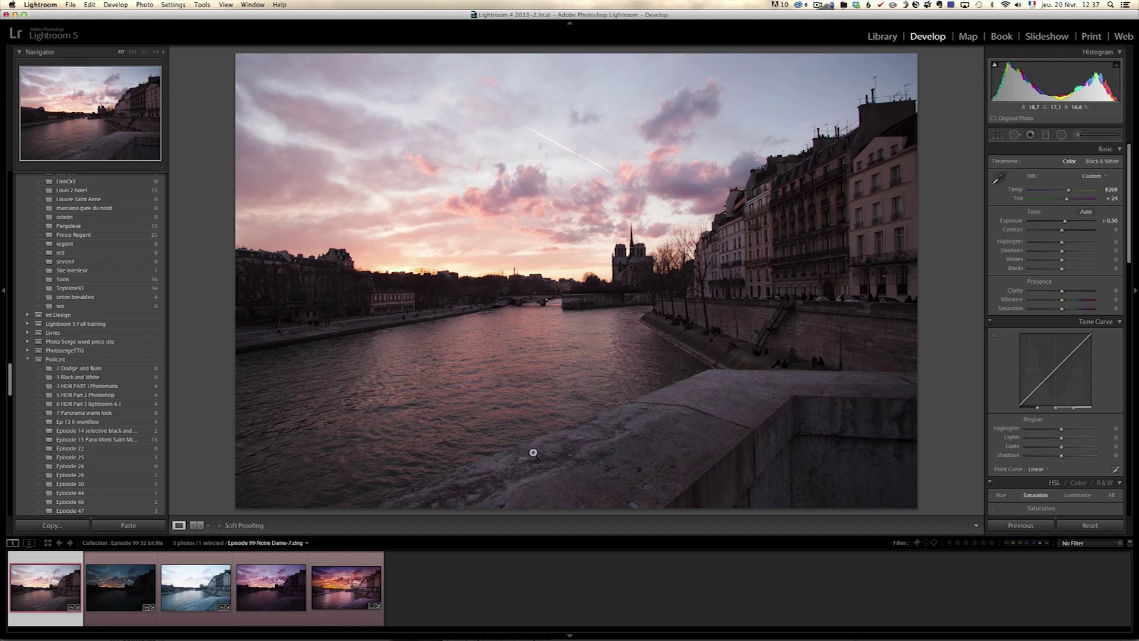
pyautogui.moveTo(1063, 224); pyautogui.dragTo(1064, 225)
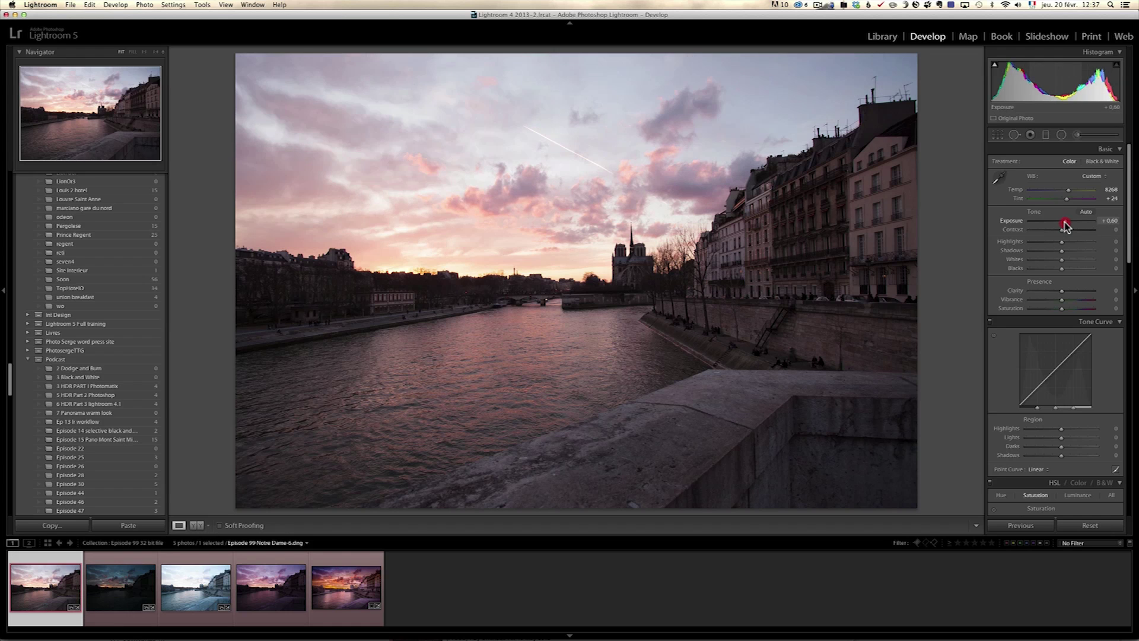
# Step: Add a diagonal graduated filter running from the sky down to the river, with its Exposure at -0.68
pyautogui.click(1045, 134)
pyautogui.moveTo(490, 152); pyautogui.dragTo(600, 364)
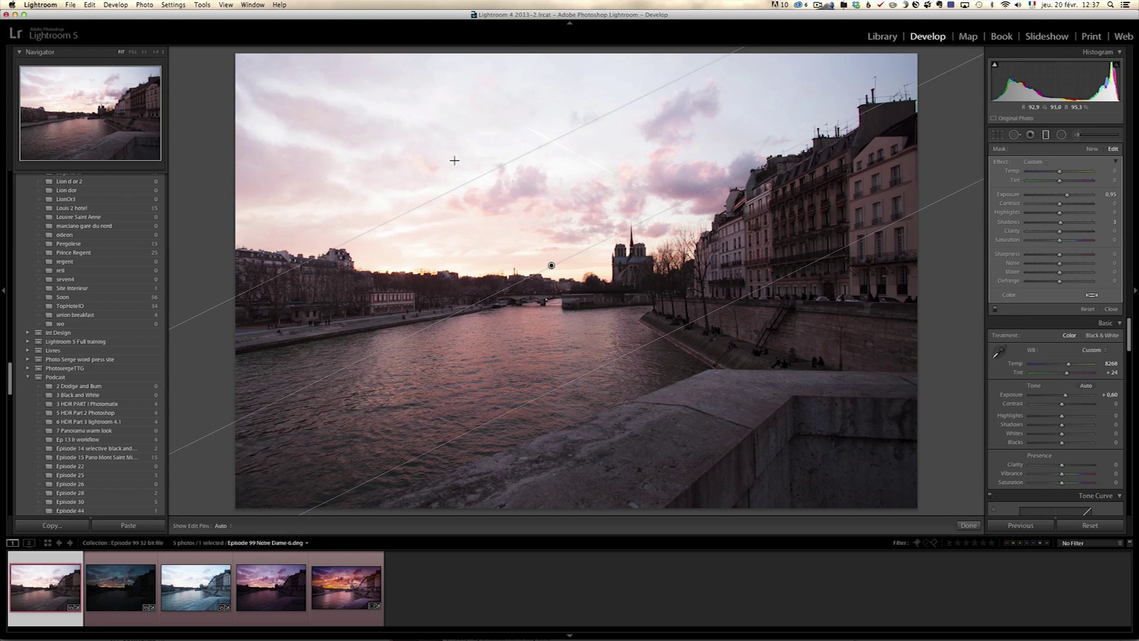
pyautogui.moveTo(1066, 195); pyautogui.dragTo(1053, 195)
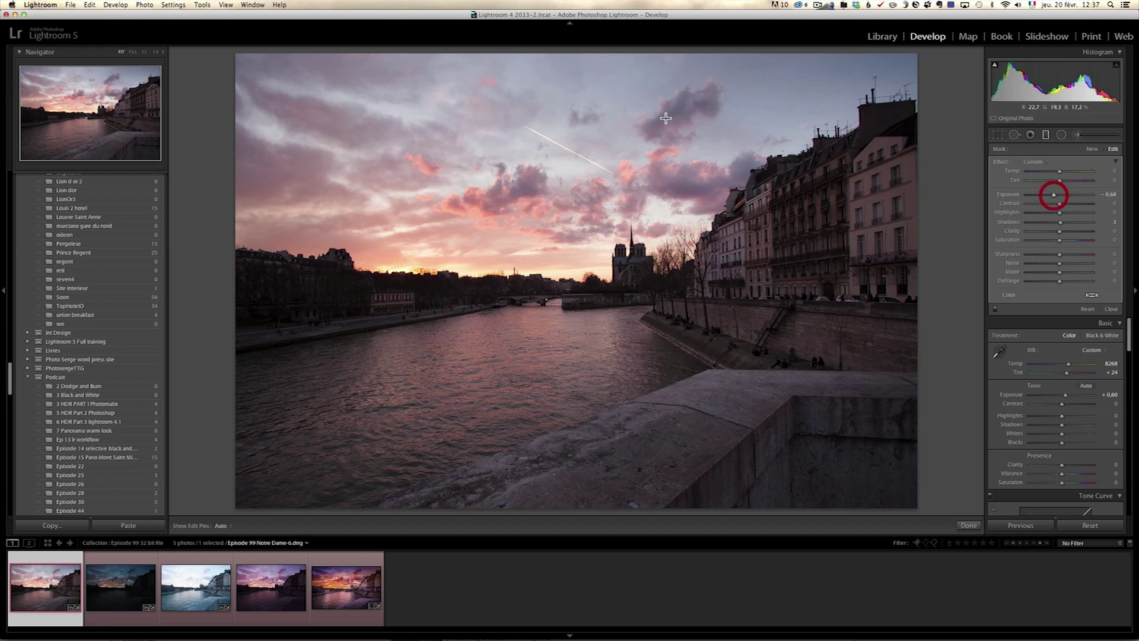
pyautogui.click(1110, 309)
# Step: Set luminance noise reduction to 13 and the sharpening amount to 78, judging the detail around the cathedral and quay
pyautogui.scroll(-3, 1079, 309)
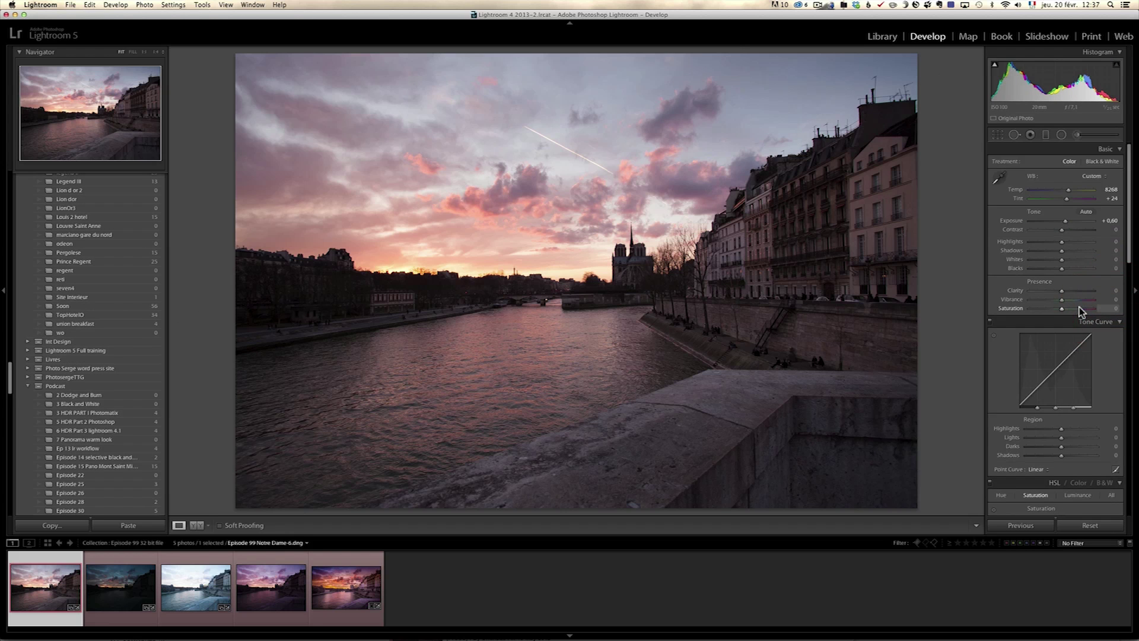
pyautogui.scroll(-3, 1080, 313)
pyautogui.click(748, 301)
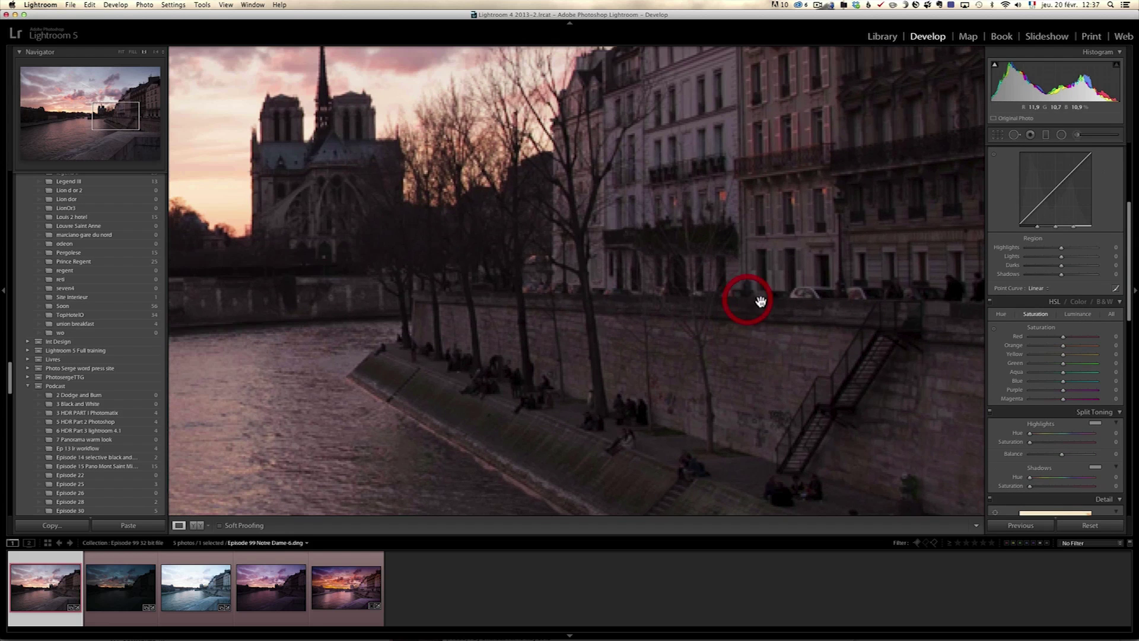
pyautogui.scroll(-5, 1039, 317)
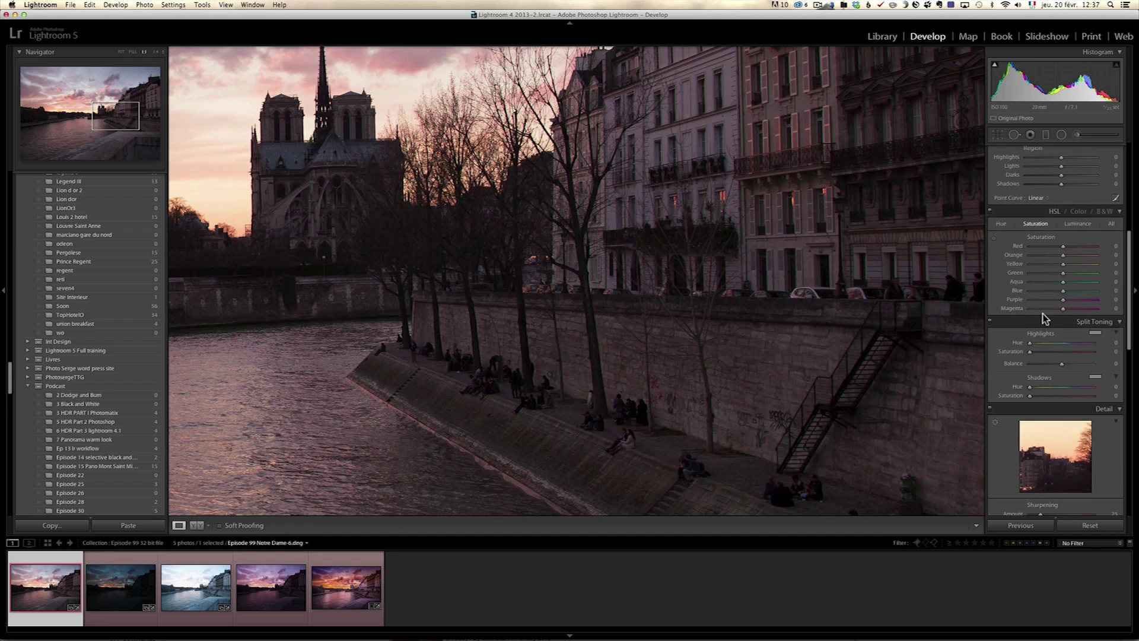
pyautogui.scroll(-2, 1042, 318)
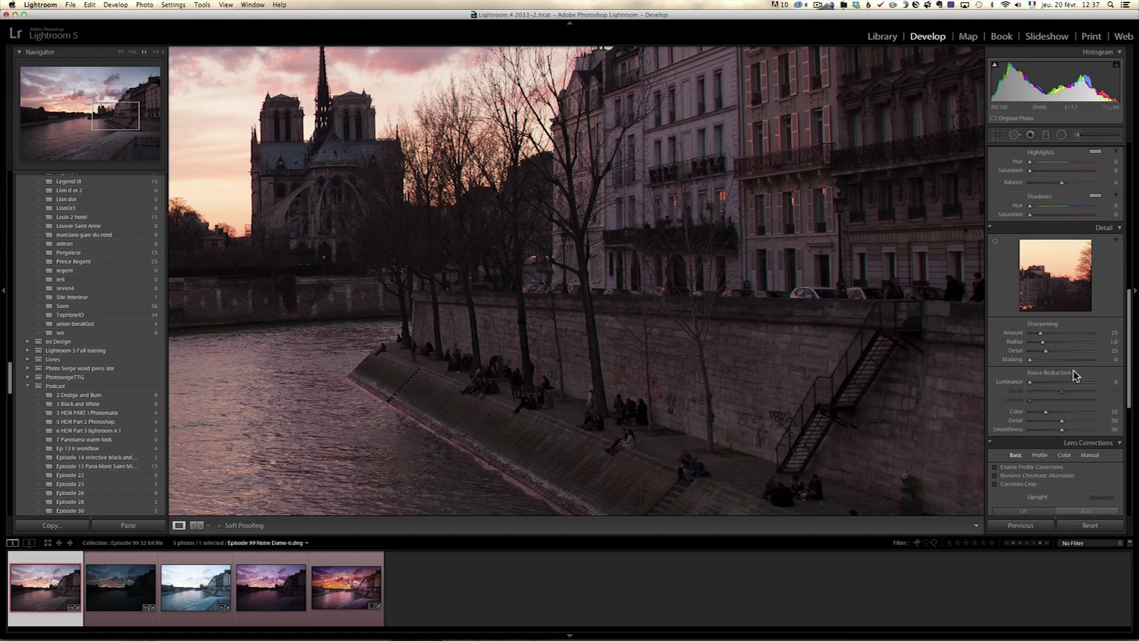
pyautogui.moveTo(1041, 382); pyautogui.dragTo(1037, 385)
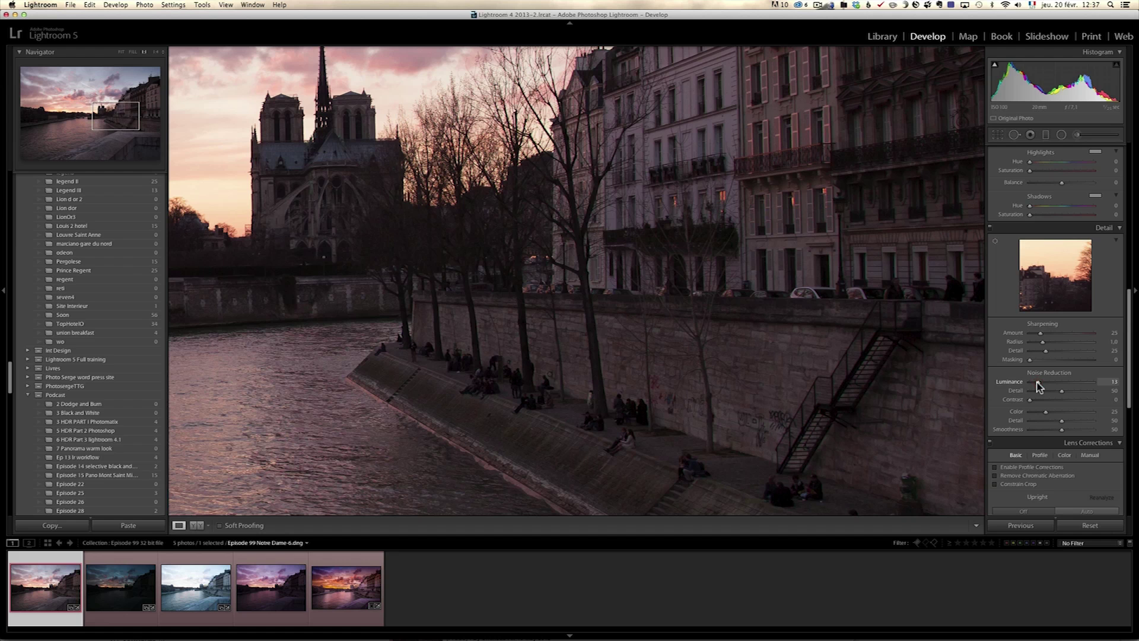
pyautogui.moveTo(1040, 333); pyautogui.dragTo(1062, 339)
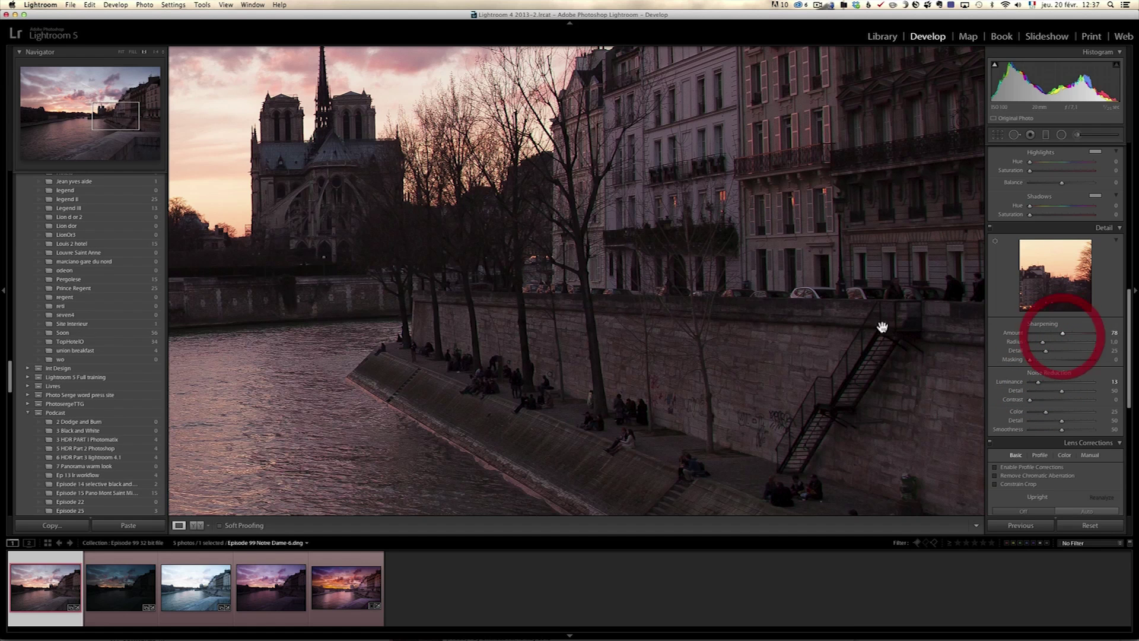
pyautogui.click(337, 189)
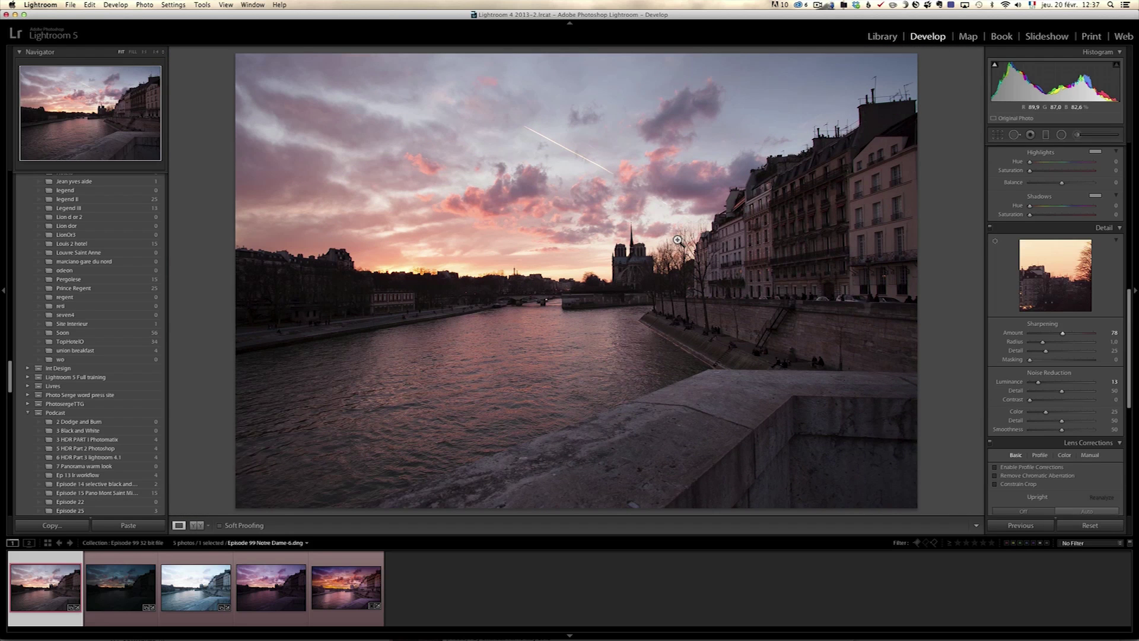
# Step: Select all three bracketed exposures and synchronize every develop setting from the normal exposure to the other two
pyautogui.keyDown('shift'); pyautogui.click(196, 583); pyautogui.keyUp('shift')
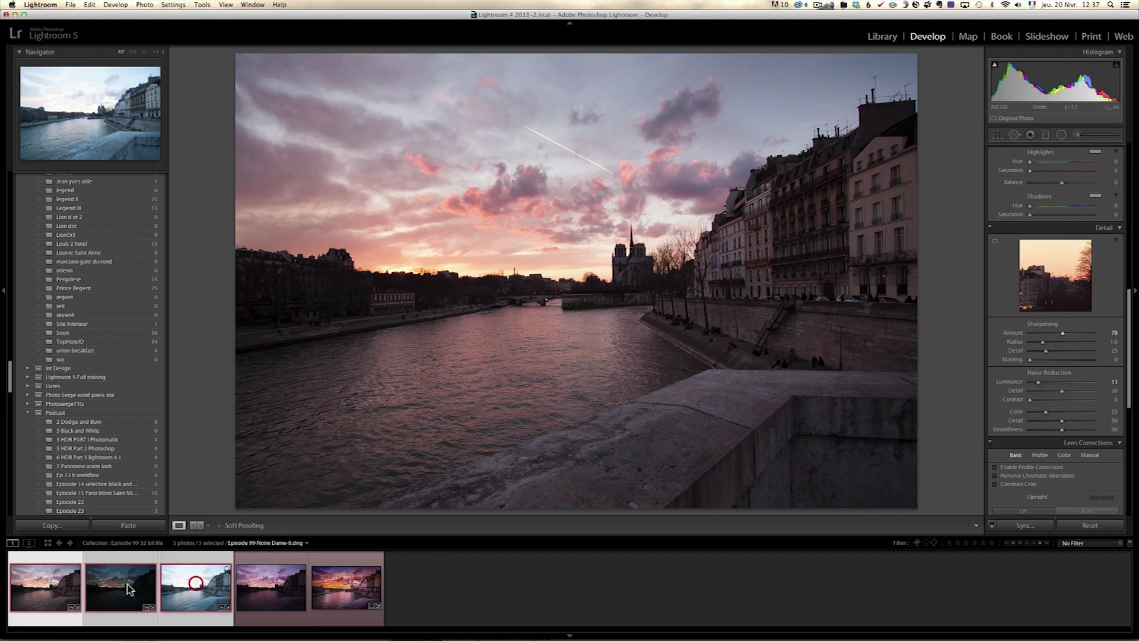
pyautogui.click(1024, 525)
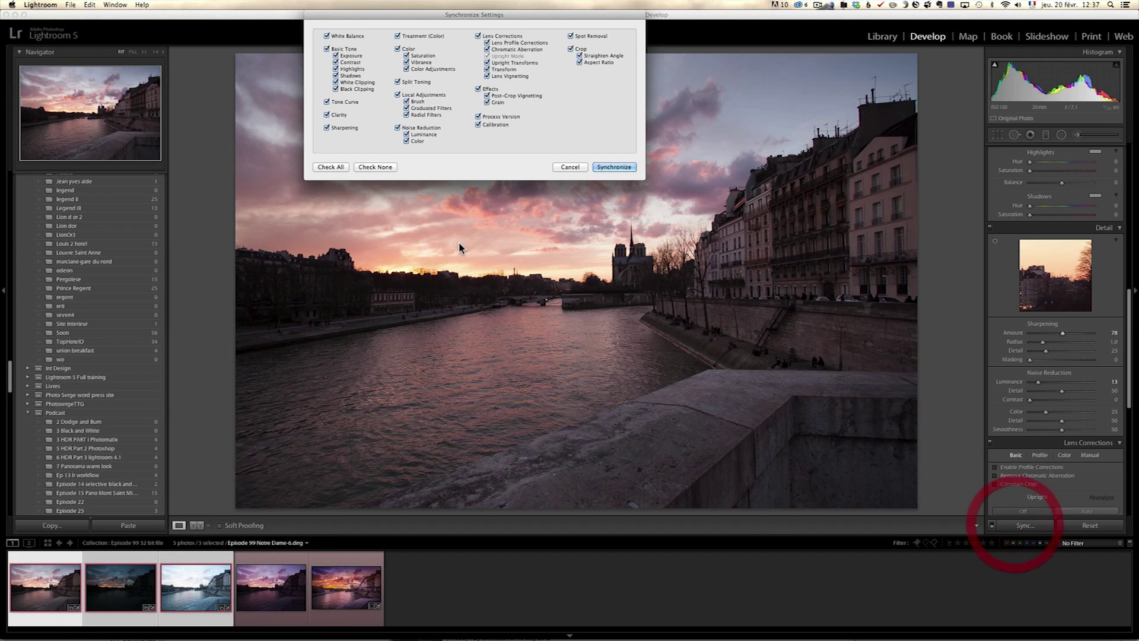
pyautogui.click(613, 167)
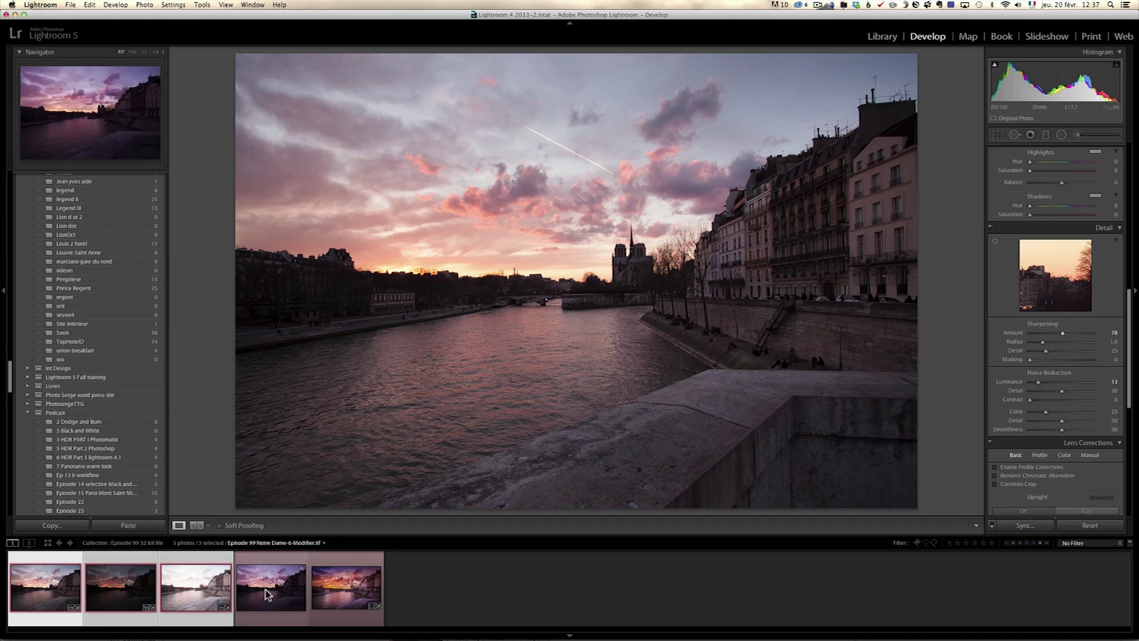
# Step: Enable profile corrections and chromatic aberration removal on the normal exposure, and synchronize the settings across the three selected photos
pyautogui.click(110, 592)
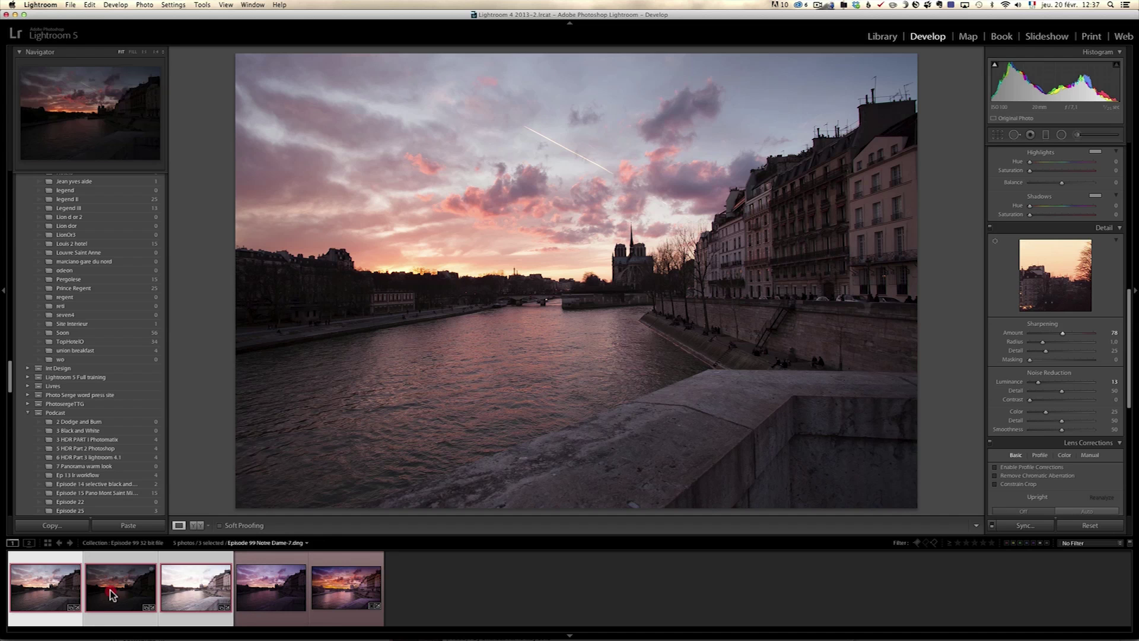
pyautogui.click(55, 585)
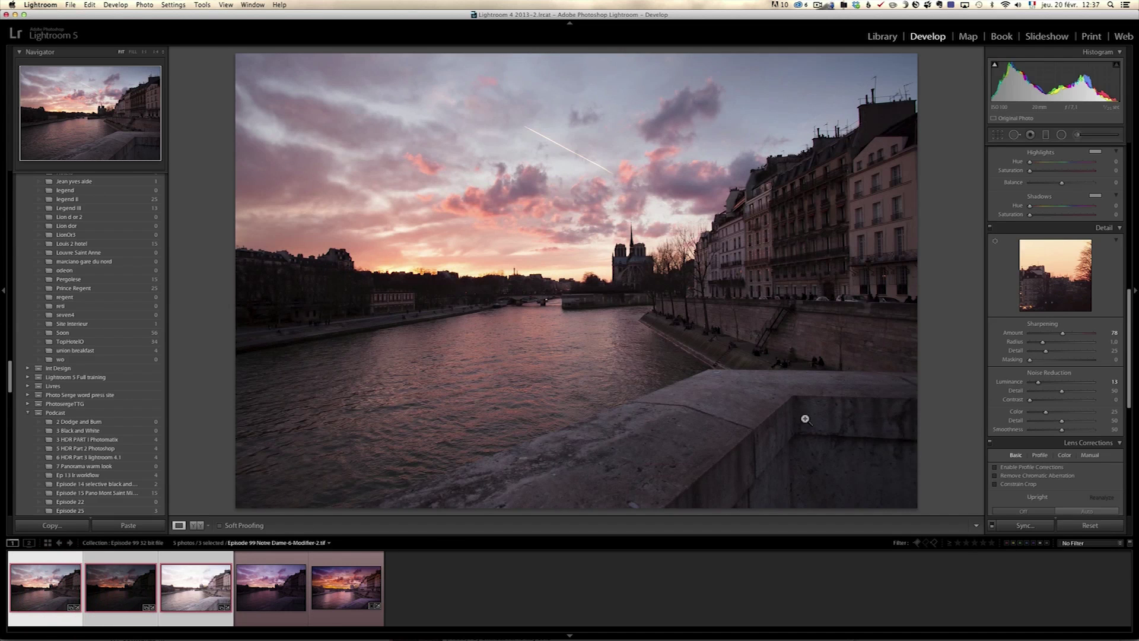
pyautogui.click(1042, 476)
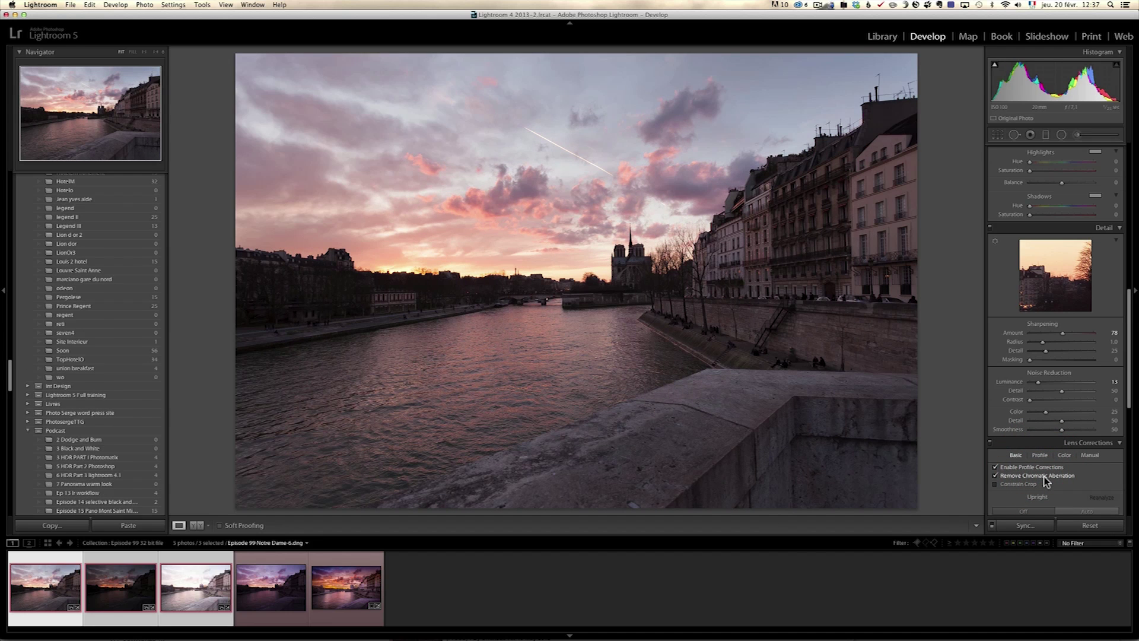
pyautogui.click(1021, 526)
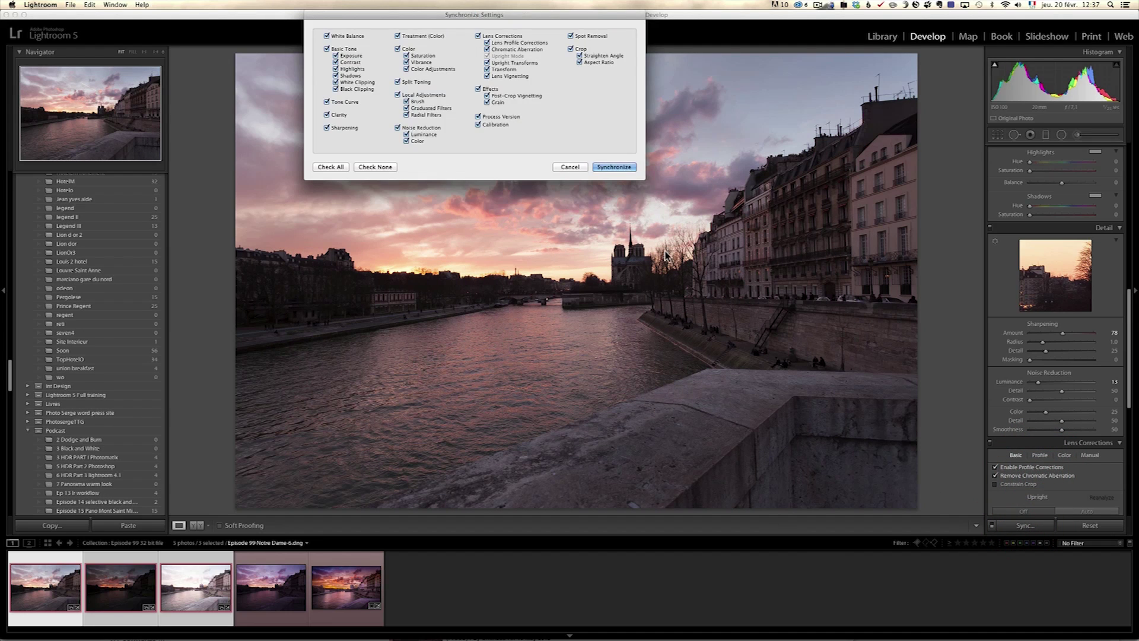
pyautogui.click(611, 167)
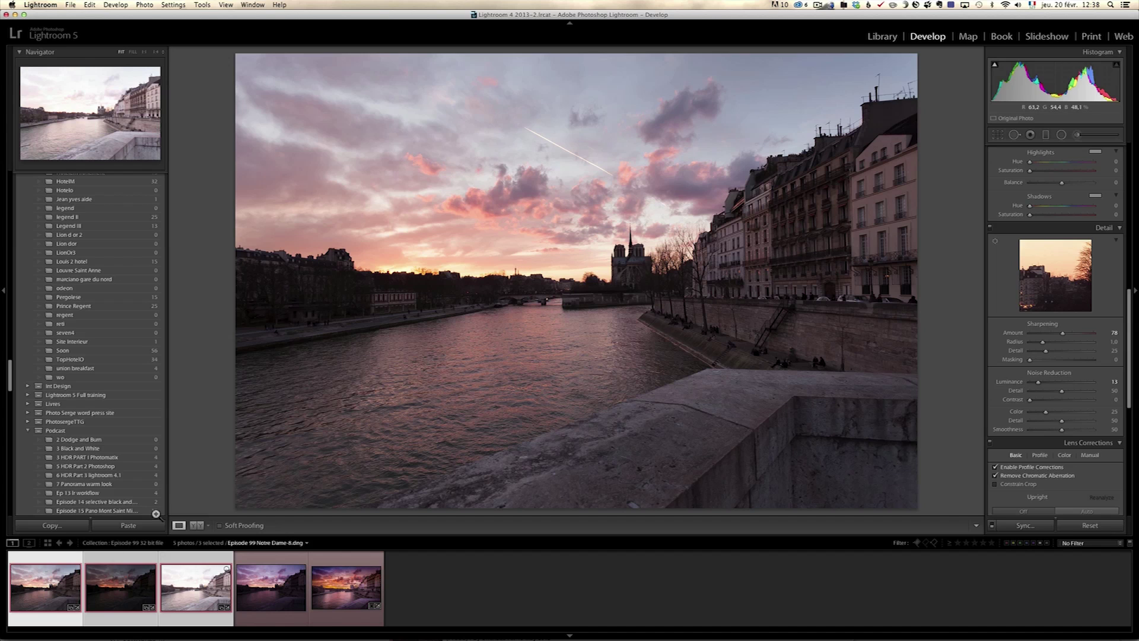
# Step: Check the synchronized dark and bright exposures, and send the three selected photos to Merge to HDR Pro in Photoshop
pyautogui.click(123, 587)
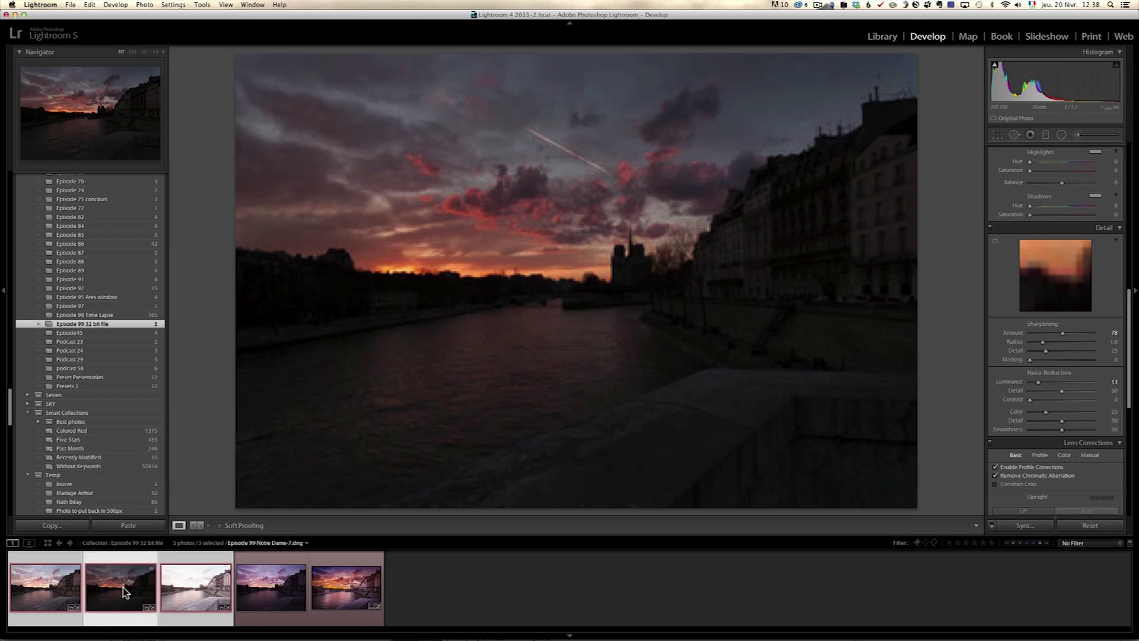
pyautogui.click(199, 583)
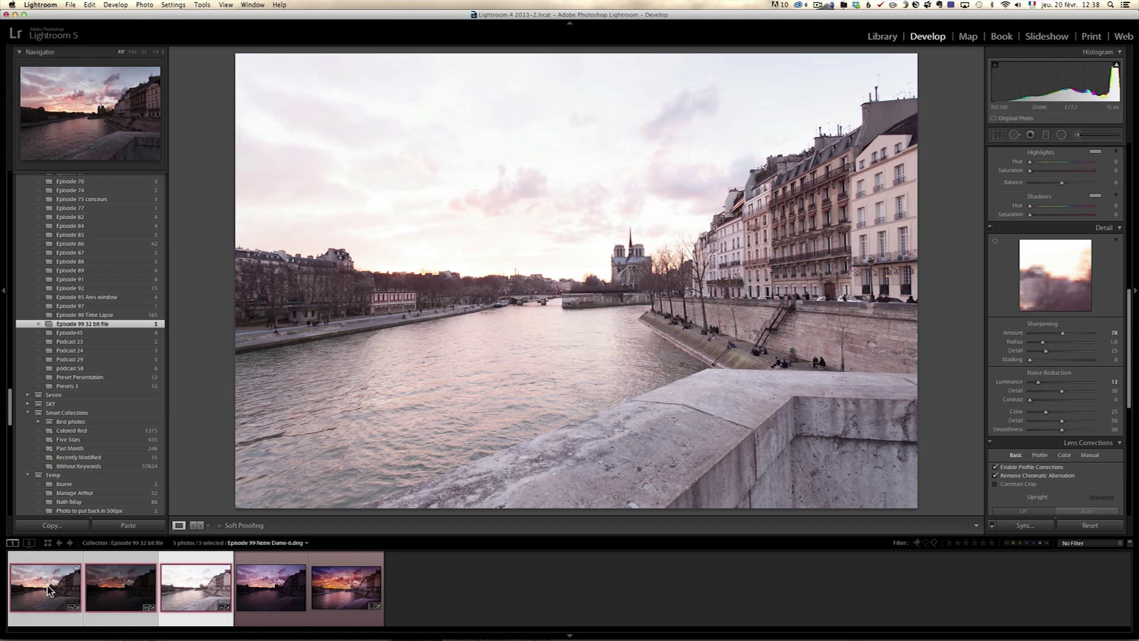
pyautogui.rightClick(48, 590)
pyautogui.moveTo(81, 448)
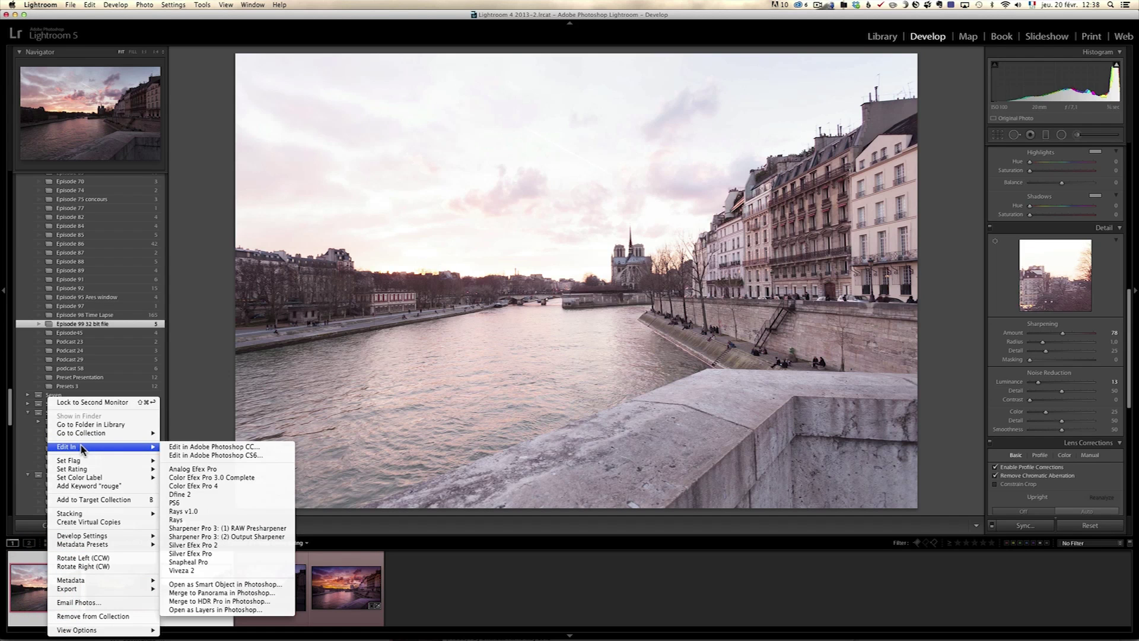
pyautogui.click(271, 602)
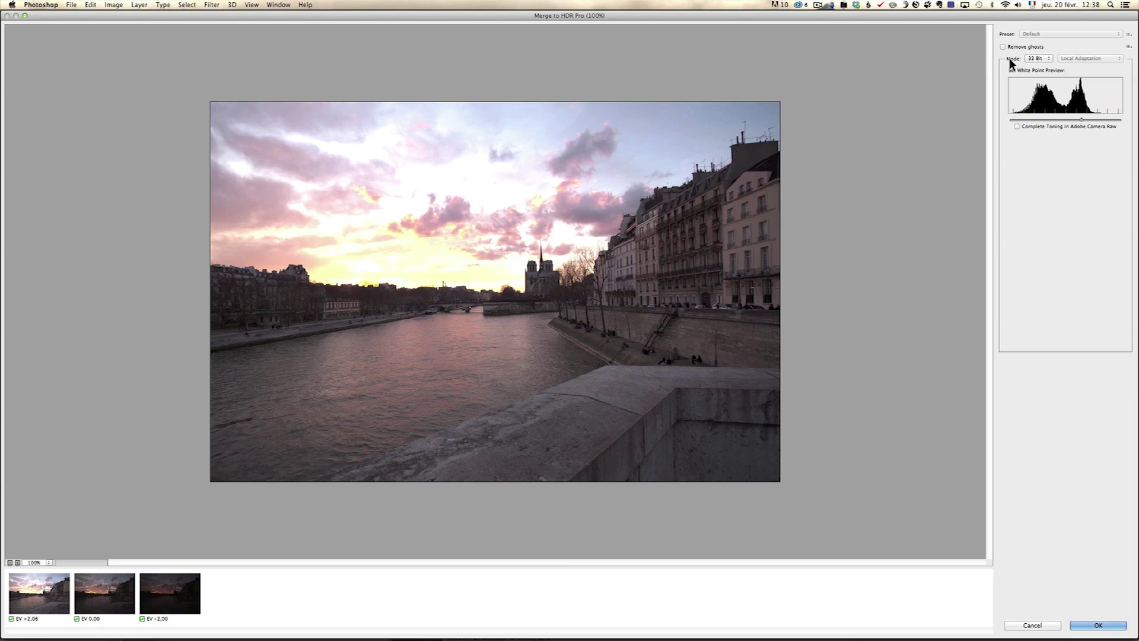
# Step: Try the 16 Bit mode and ghost removal on the HDR merge, restoring 32 Bit mode and turning ghost removal off
pyautogui.click(1044, 58)
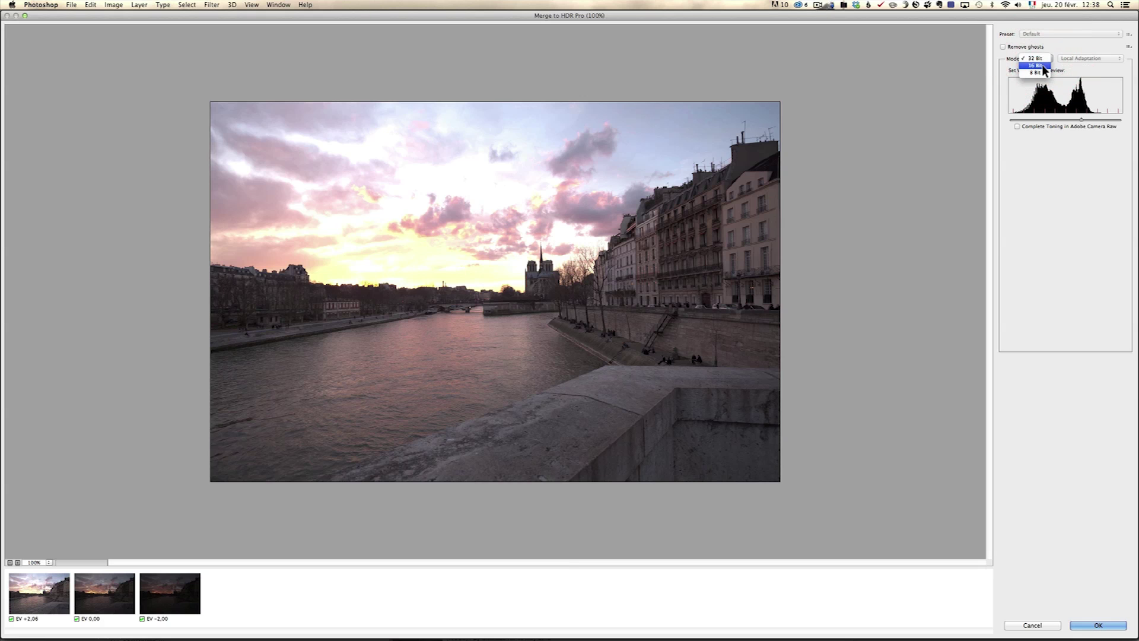
pyautogui.click(1042, 66)
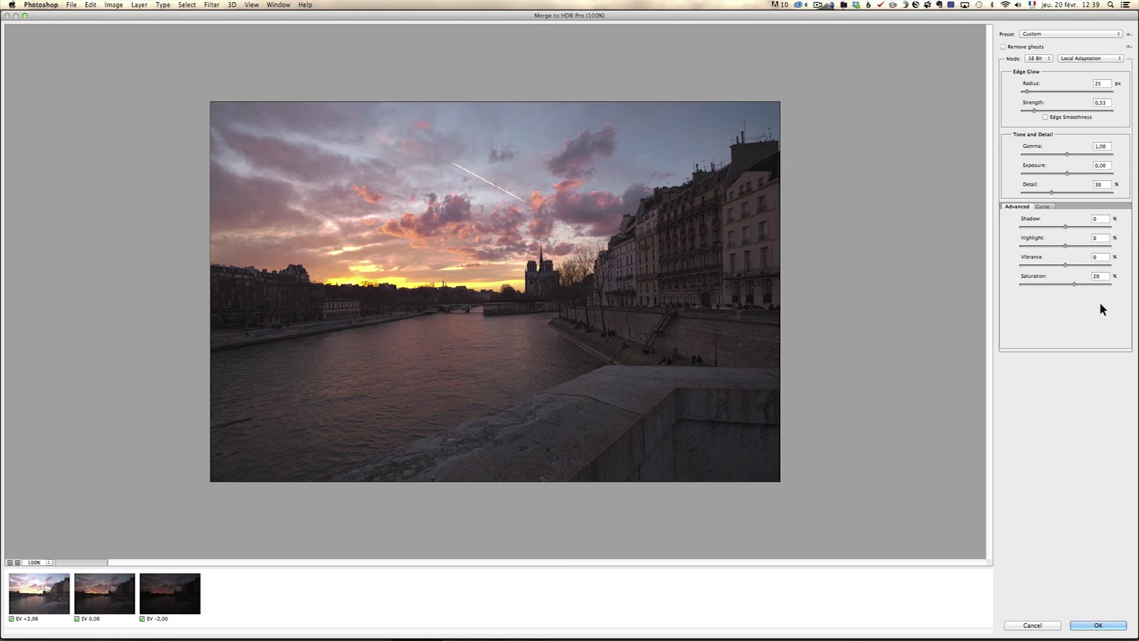
pyautogui.click(1044, 59)
pyautogui.click(1043, 68)
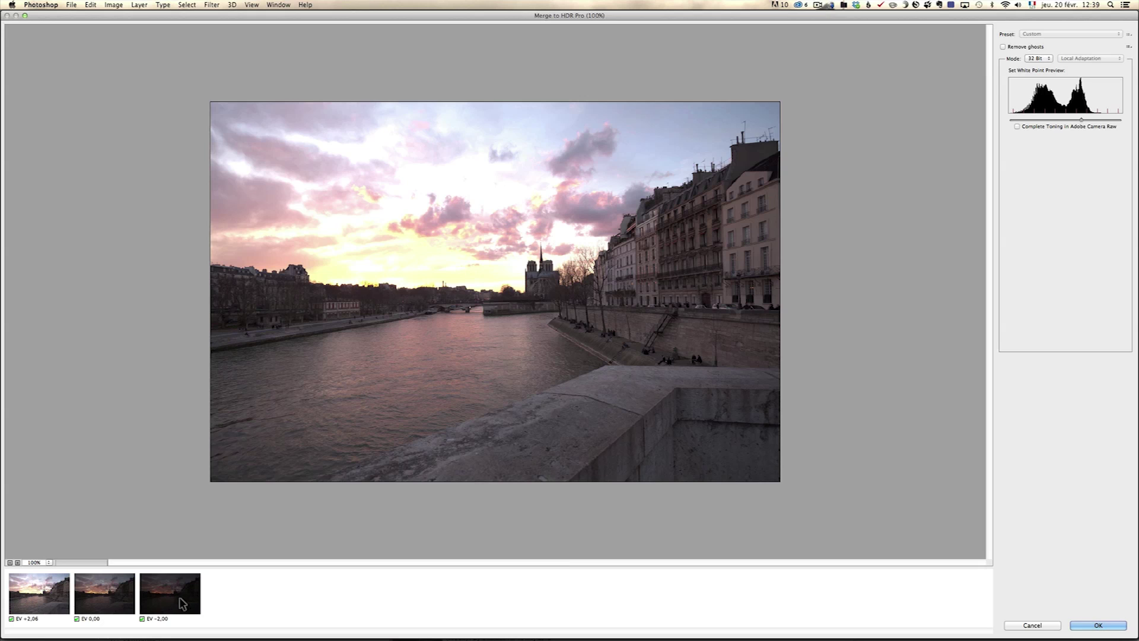
pyautogui.click(1024, 48)
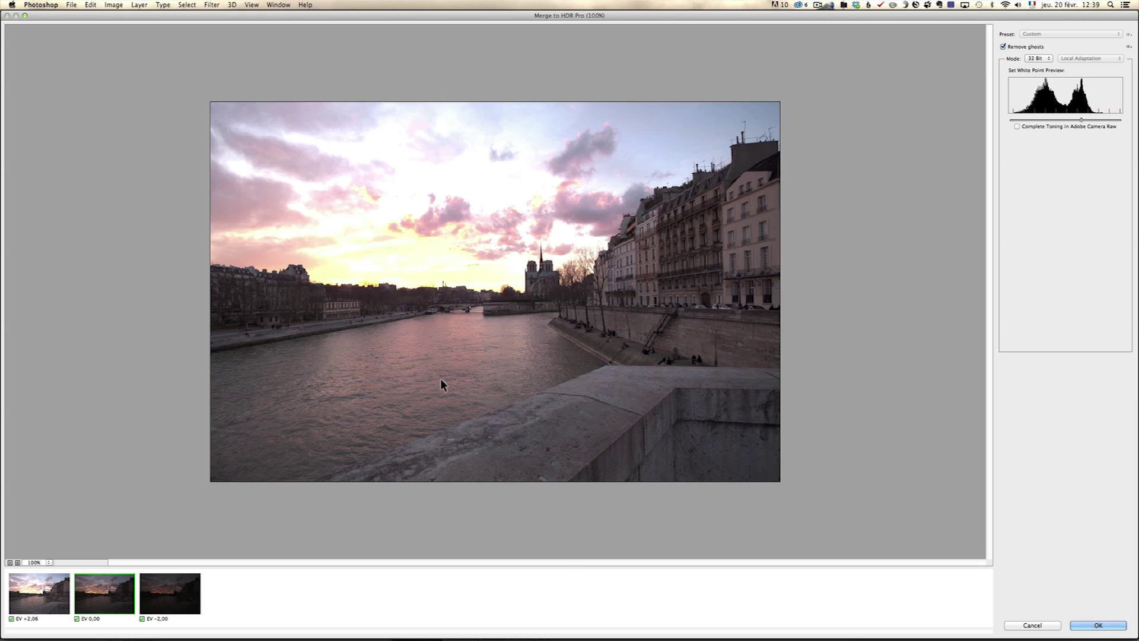
pyautogui.click(1016, 46)
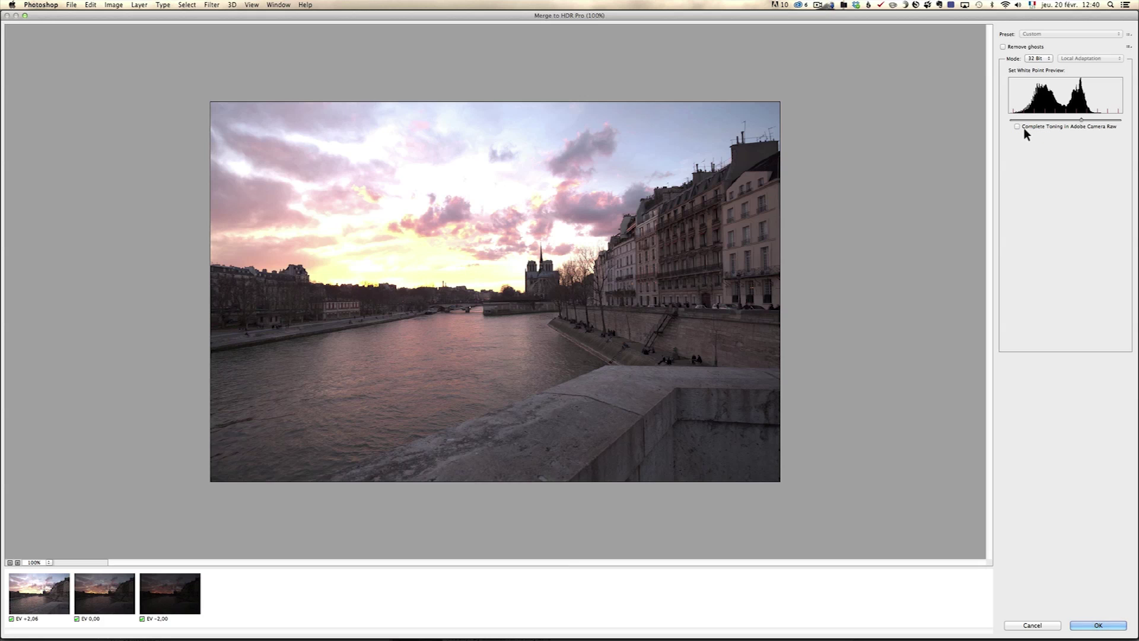
# Step: Merge the exposures into a 32-bit HDR document, then dismiss the Google plug-in palette and close the document with its changes saved
pyautogui.click(1102, 625)
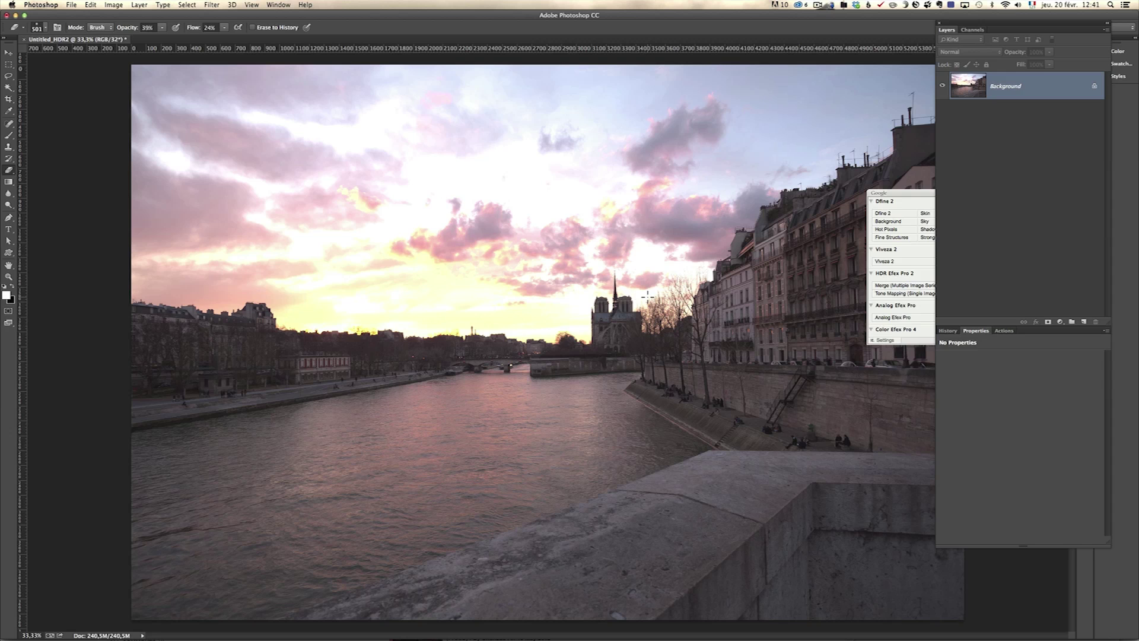
pyautogui.moveTo(913, 193); pyautogui.dragTo(843, 197)
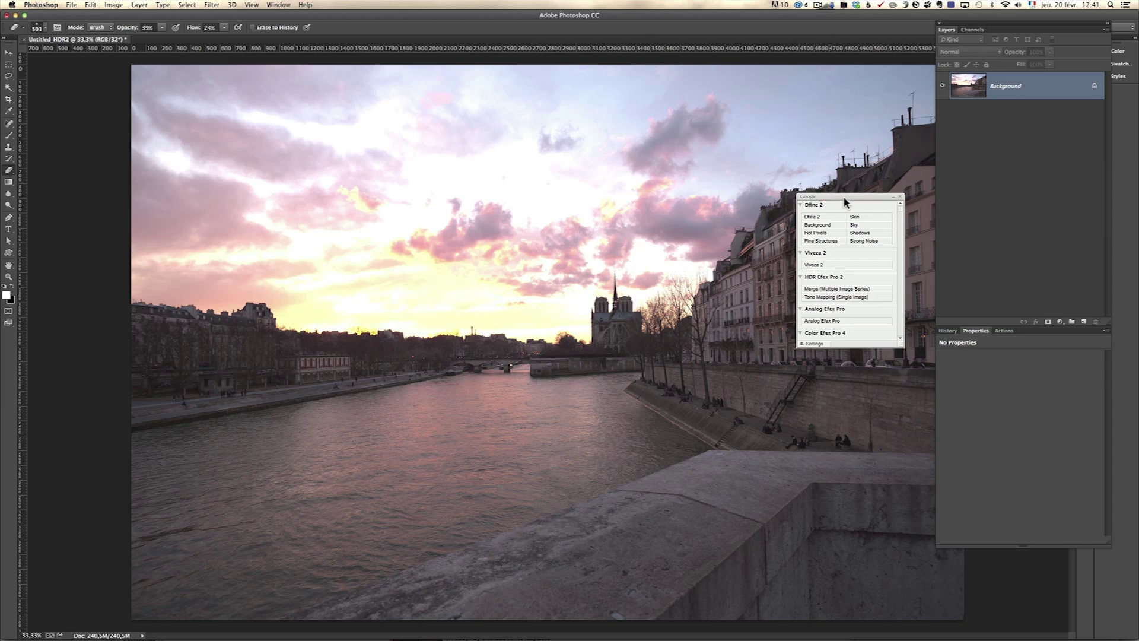
pyautogui.click(900, 196)
pyautogui.click(73, 5)
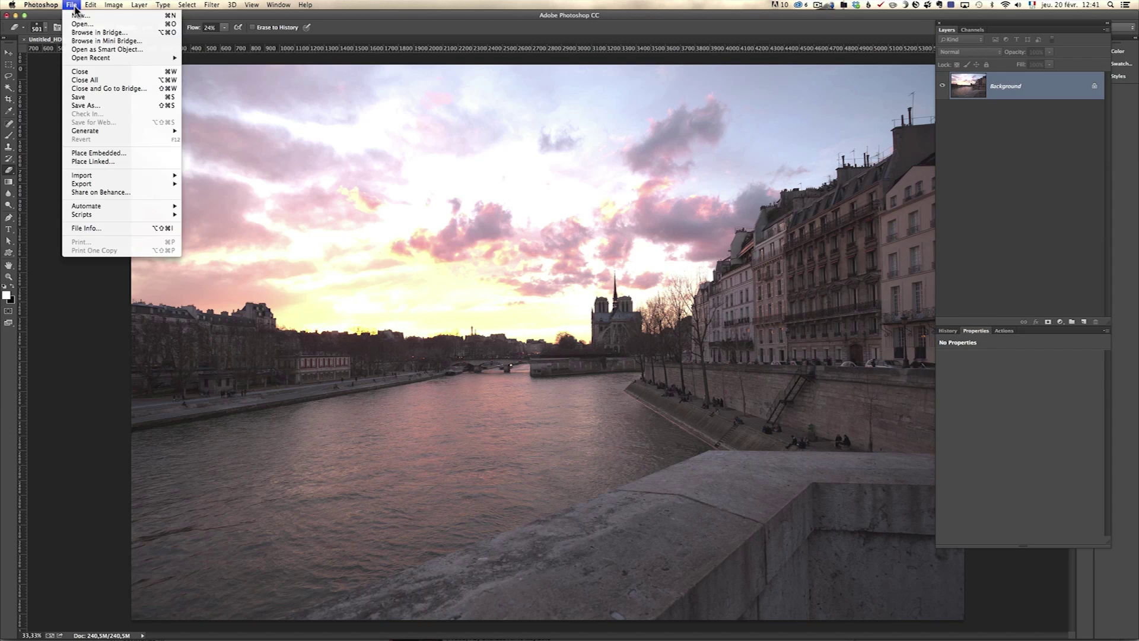
pyautogui.click(122, 71)
pyautogui.click(639, 205)
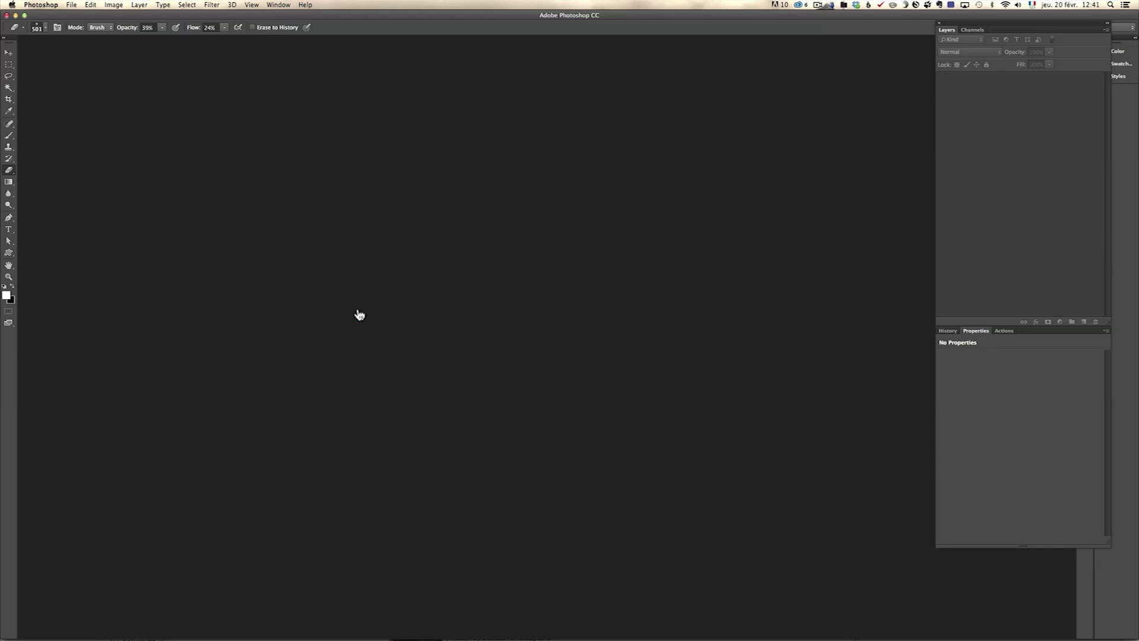
# Step: Switch back to Lightroom and set the new HDR TIFF's Shadows to +100 and Highlights to -100
pyautogui.press('super+Tab')
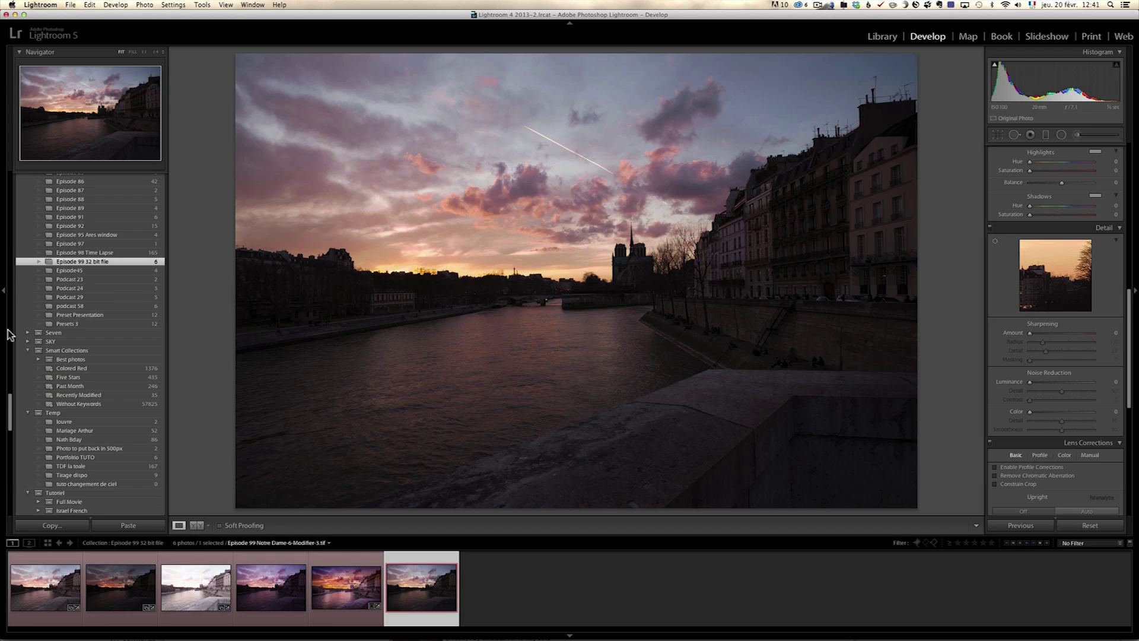
pyautogui.click(5, 295)
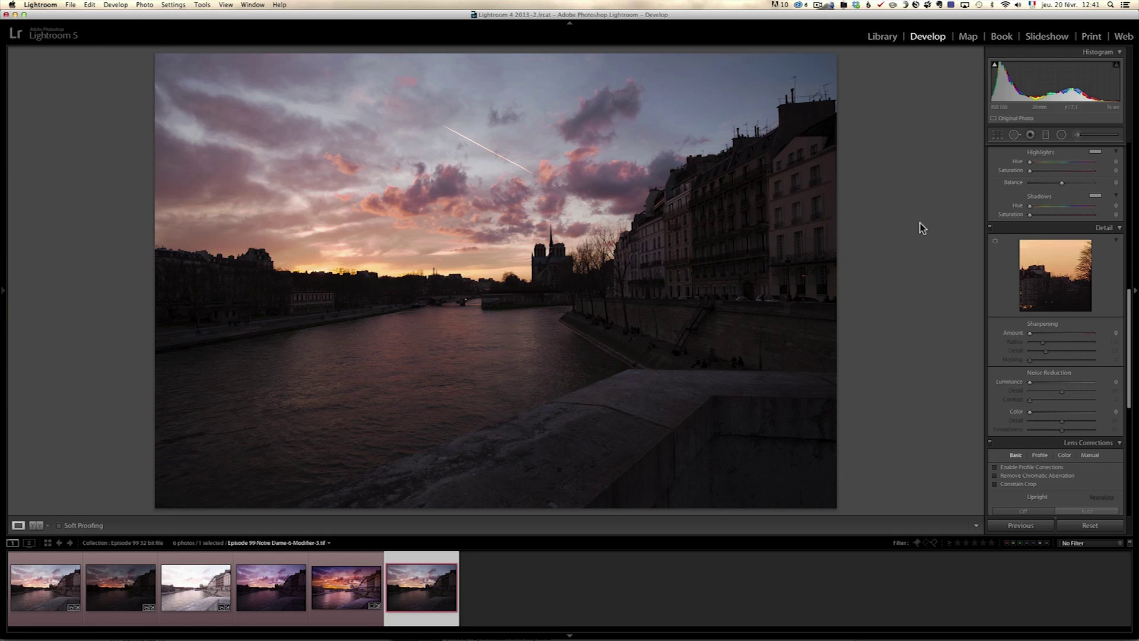
pyautogui.scroll(10, 1126, 253)
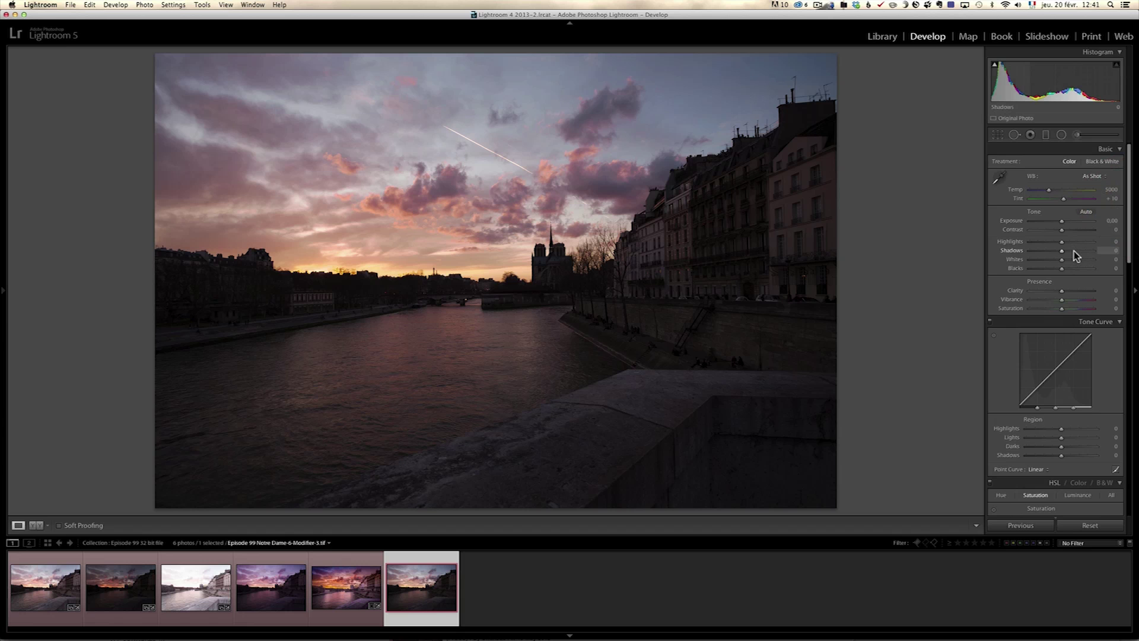
pyautogui.moveTo(1073, 251); pyautogui.dragTo(1008, 246)
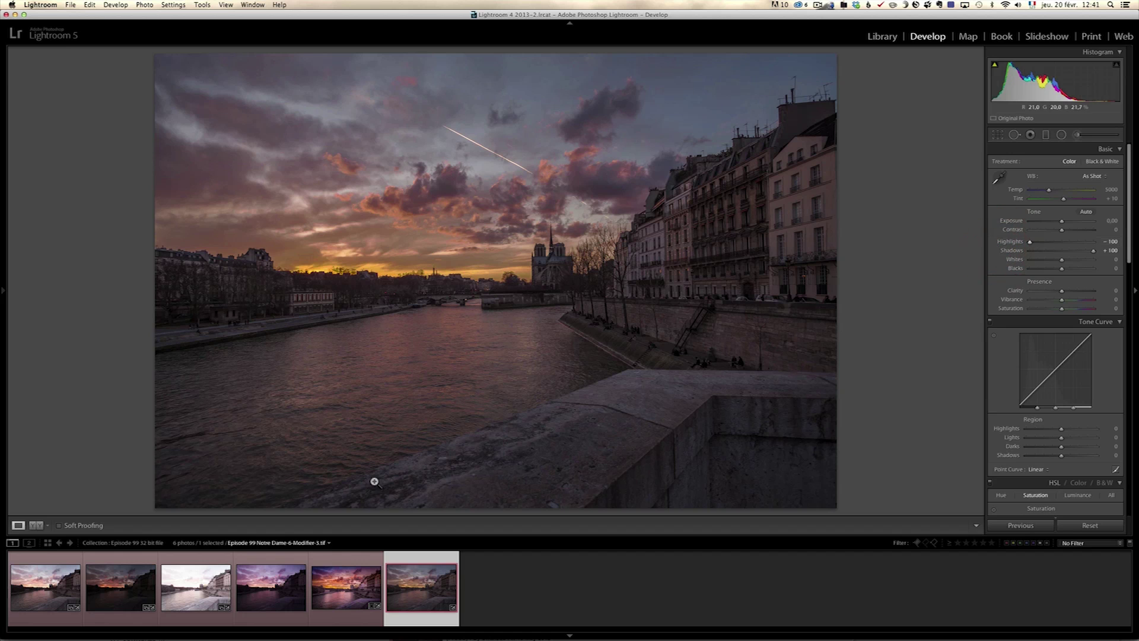
# Step: Set the Highlights of the normal exposure to -100 for comparison with the HDR file
pyautogui.click(47, 587)
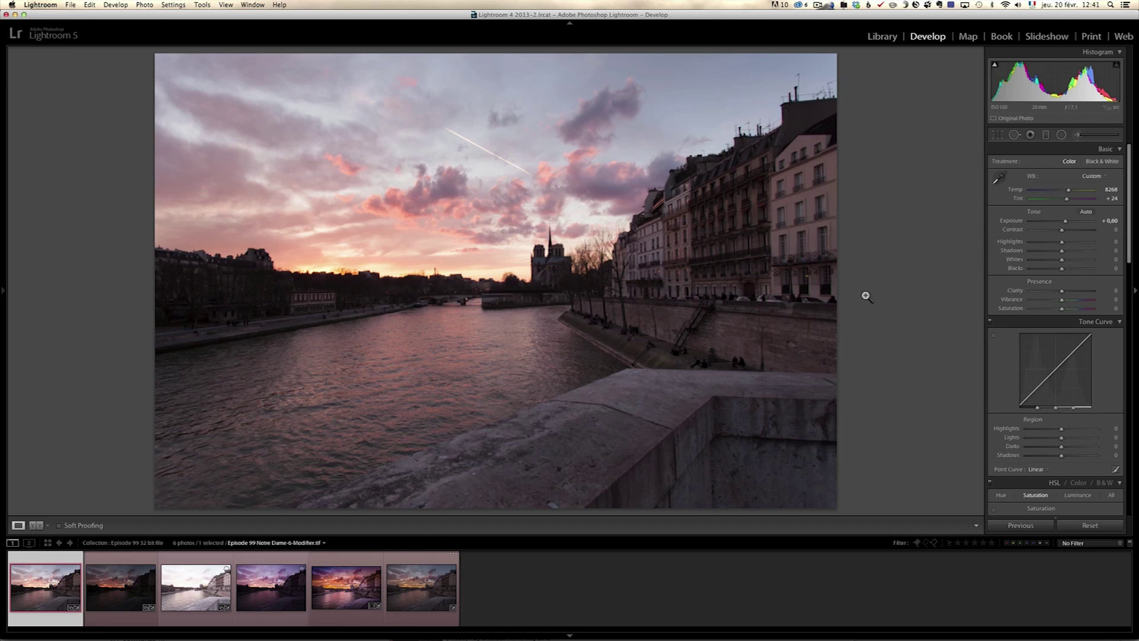
pyautogui.moveTo(1061, 246); pyautogui.dragTo(1009, 241)
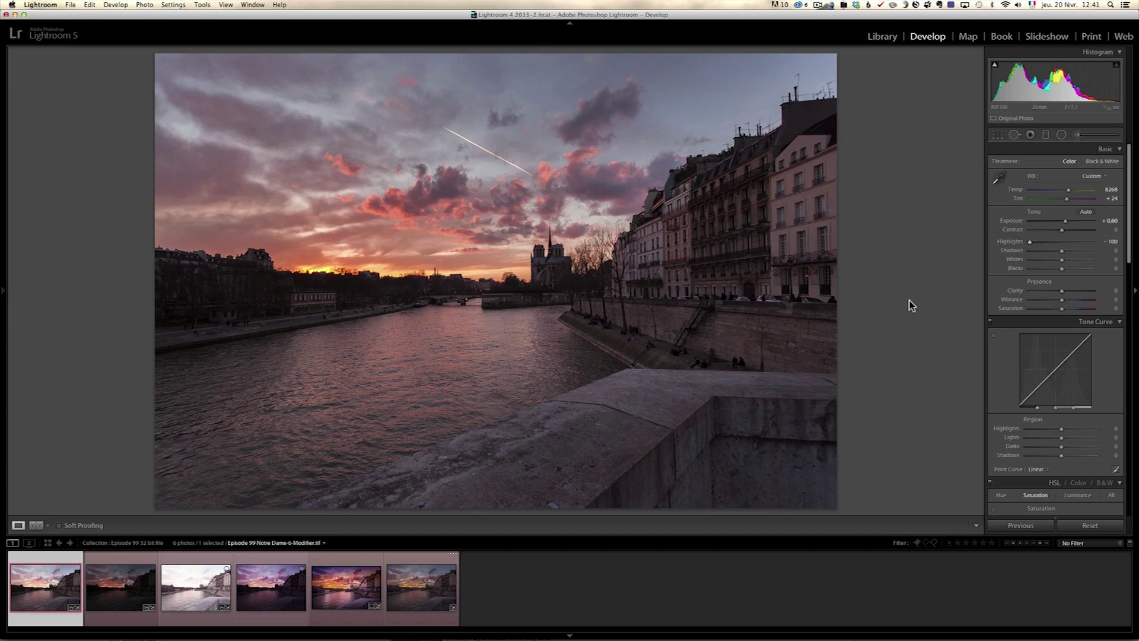
pyautogui.click(335, 596)
# Step: Set the HDR TIFF's Whites to +29, Blacks to -22 and Exposure to +0.50, using the clipping preview for the whites
pyautogui.click(427, 587)
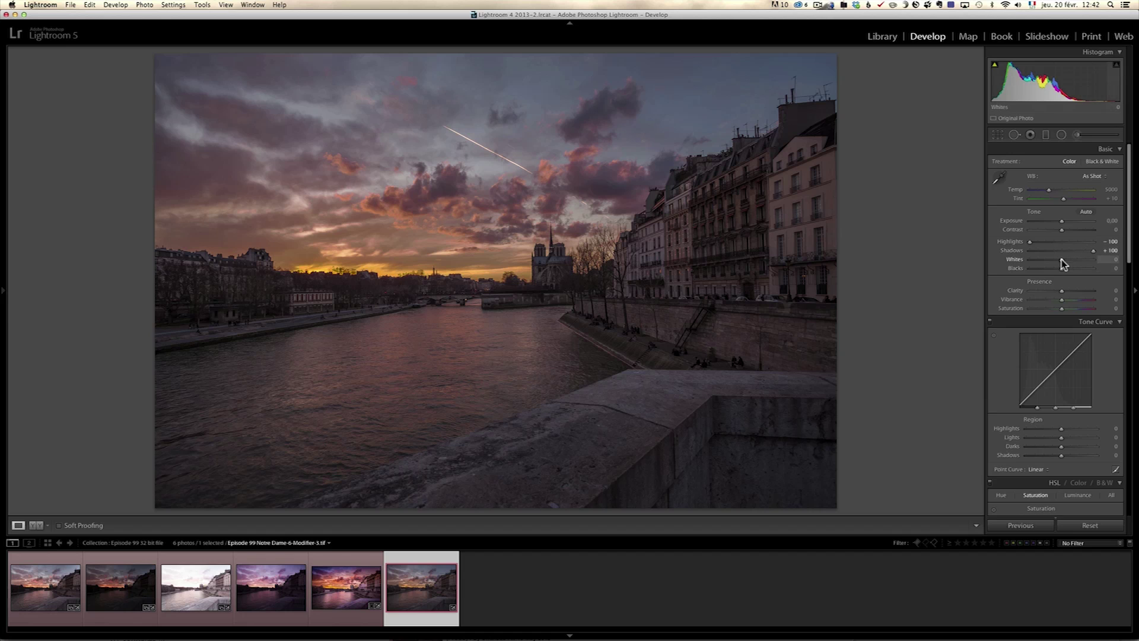
pyautogui.moveTo(1060, 260); pyautogui.dragTo(1070, 262)
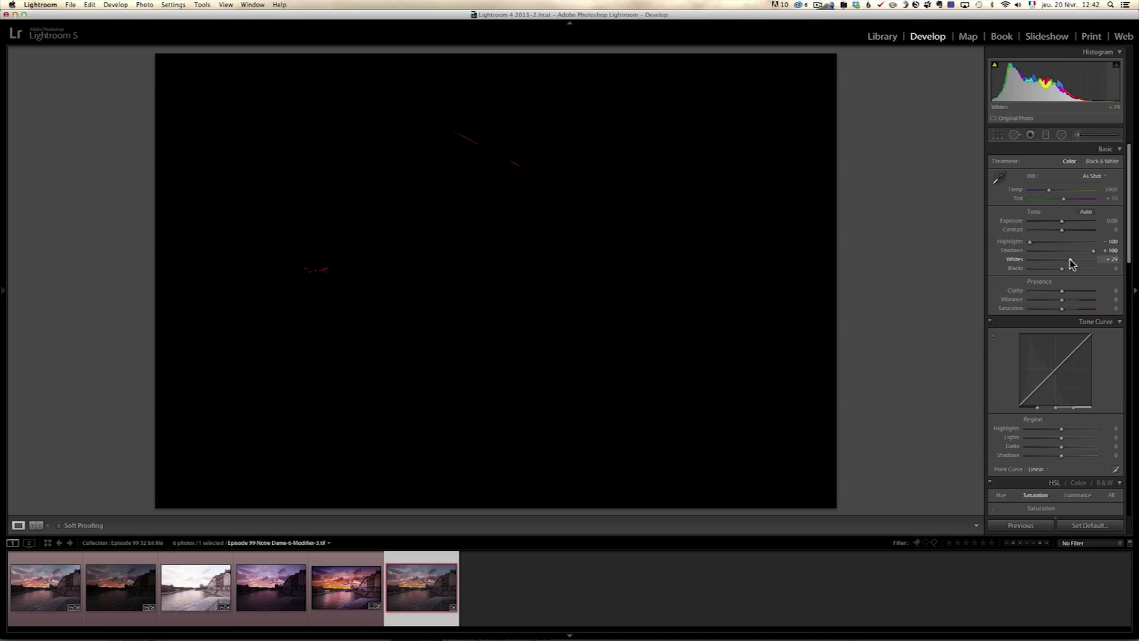
pyautogui.moveTo(1071, 263); pyautogui.dragTo(1055, 273)
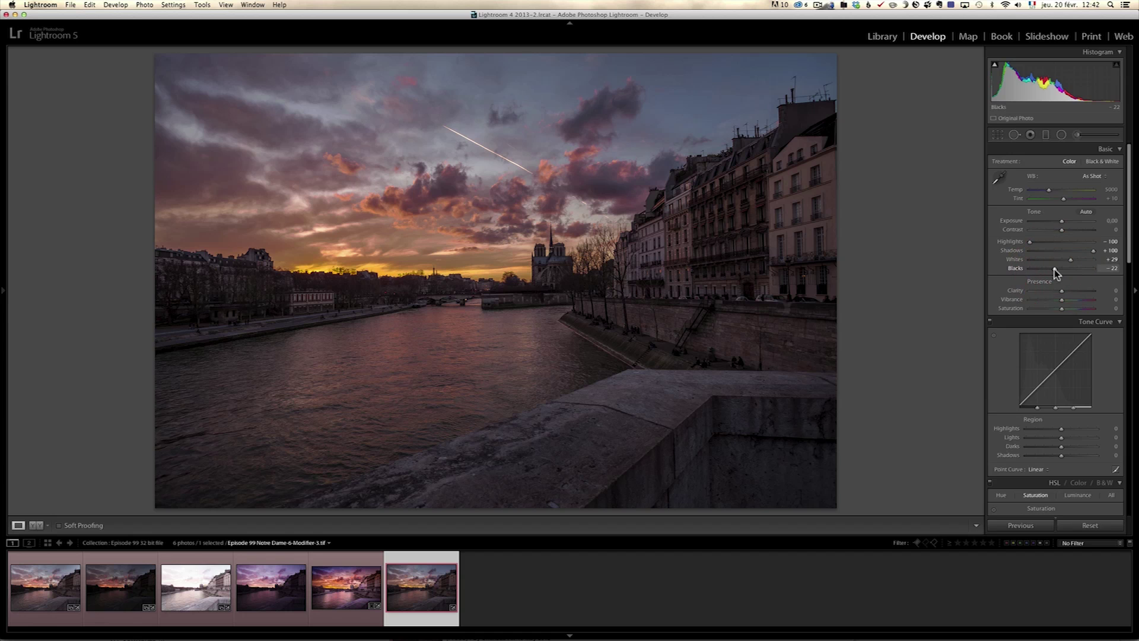
pyautogui.click(1063, 222)
pyautogui.moveTo(1063, 222); pyautogui.dragTo(1065, 221)
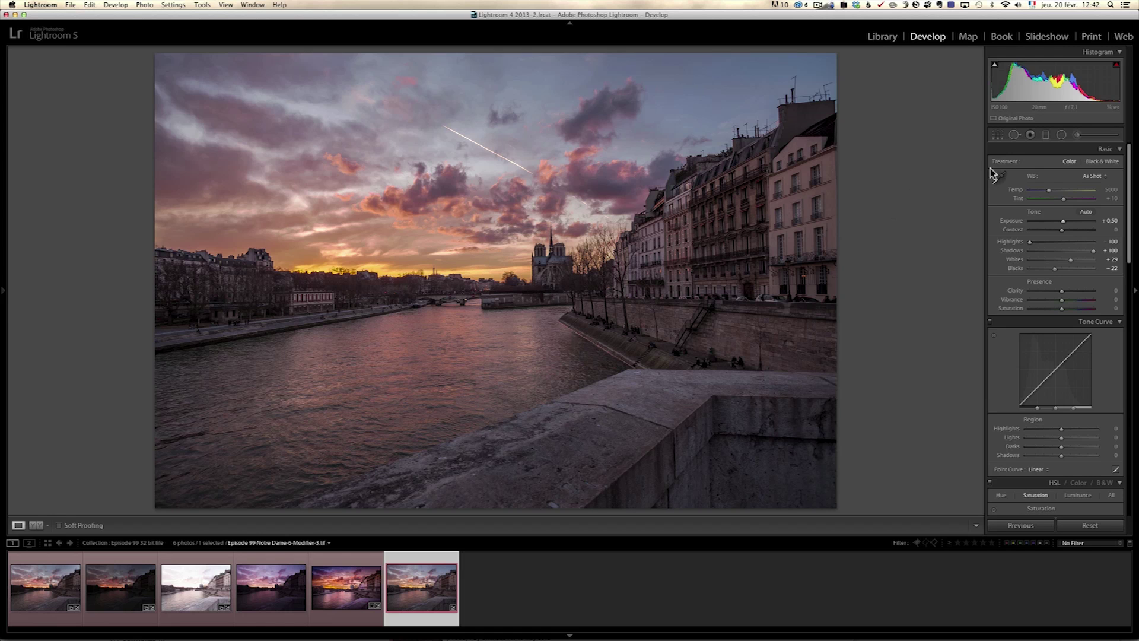
# Step: Add a diagonal graduated filter from the sky down to the river, reset its effect values and set its Exposure to -0.57
pyautogui.click(1050, 136)
pyautogui.moveTo(458, 164); pyautogui.dragTo(534, 397)
pyautogui.press('alt')
pyautogui.press('alt')
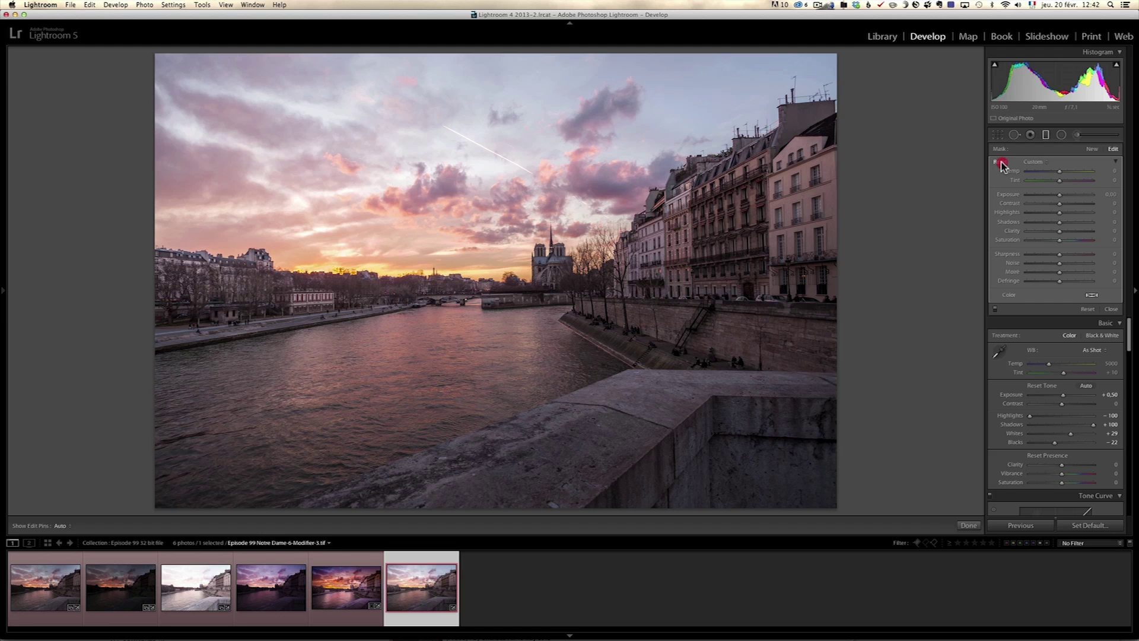
pyautogui.keyDown('alt'); pyautogui.click(1001, 163); pyautogui.keyUp('alt')
pyautogui.moveTo(1061, 198); pyautogui.dragTo(1054, 202)
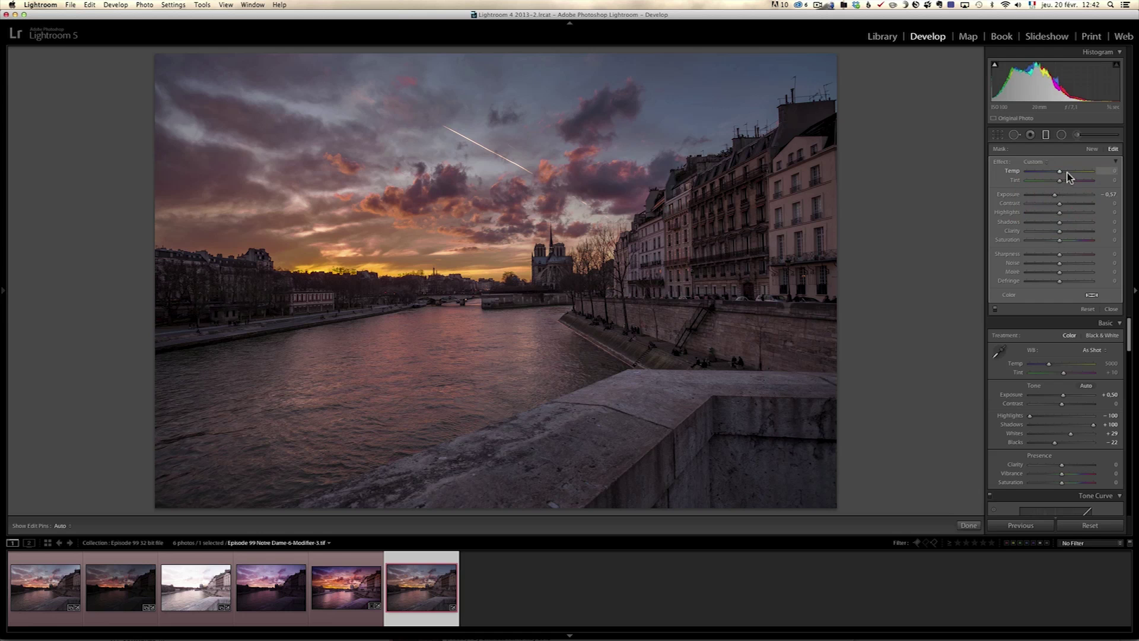
# Step: Warm the graduated filter with Temp at 33 and Tint at 48, and set its Exposure to -0.46
pyautogui.click(1070, 170)
pyautogui.click(1070, 180)
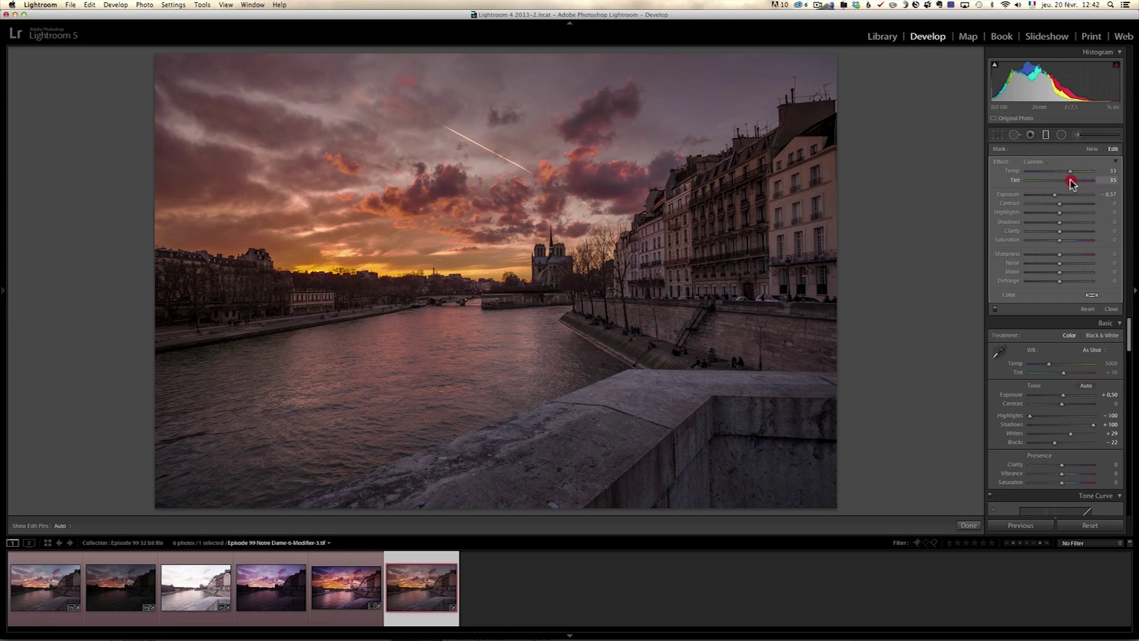
pyautogui.moveTo(1073, 180); pyautogui.dragTo(1076, 180)
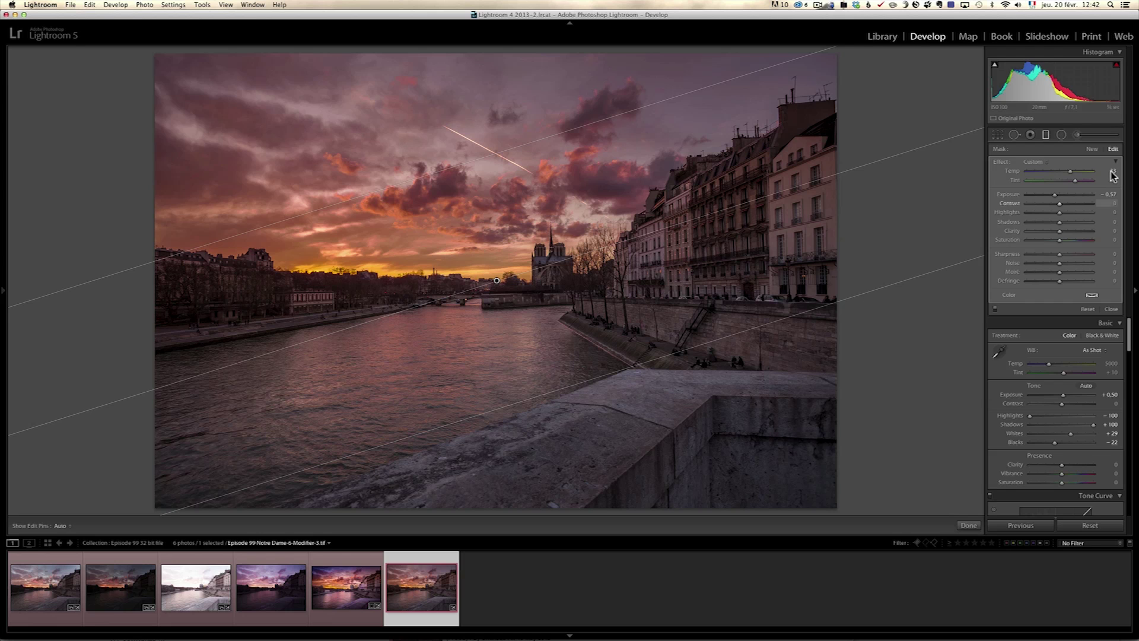
pyautogui.moveTo(1059, 198); pyautogui.dragTo(1056, 196)
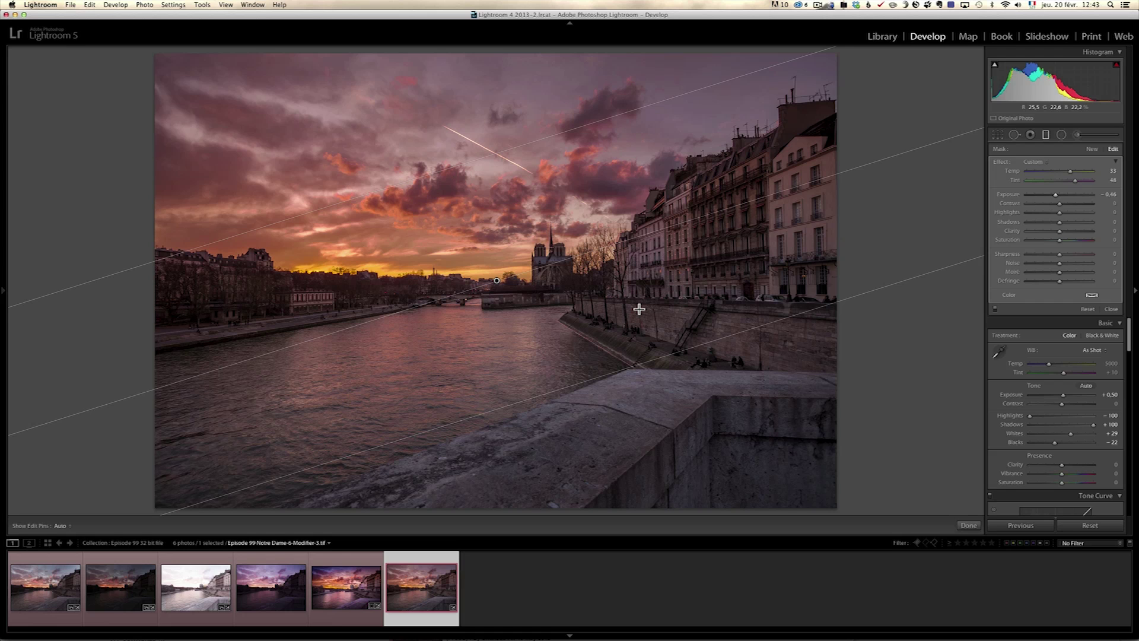
# Step: Add a second diagonal graduated filter over the upper sky with reset effects, Temp at -40, Tint at -29 and Exposure at -0.52
pyautogui.click(1089, 153)
pyautogui.moveTo(419, 128); pyautogui.dragTo(441, 219)
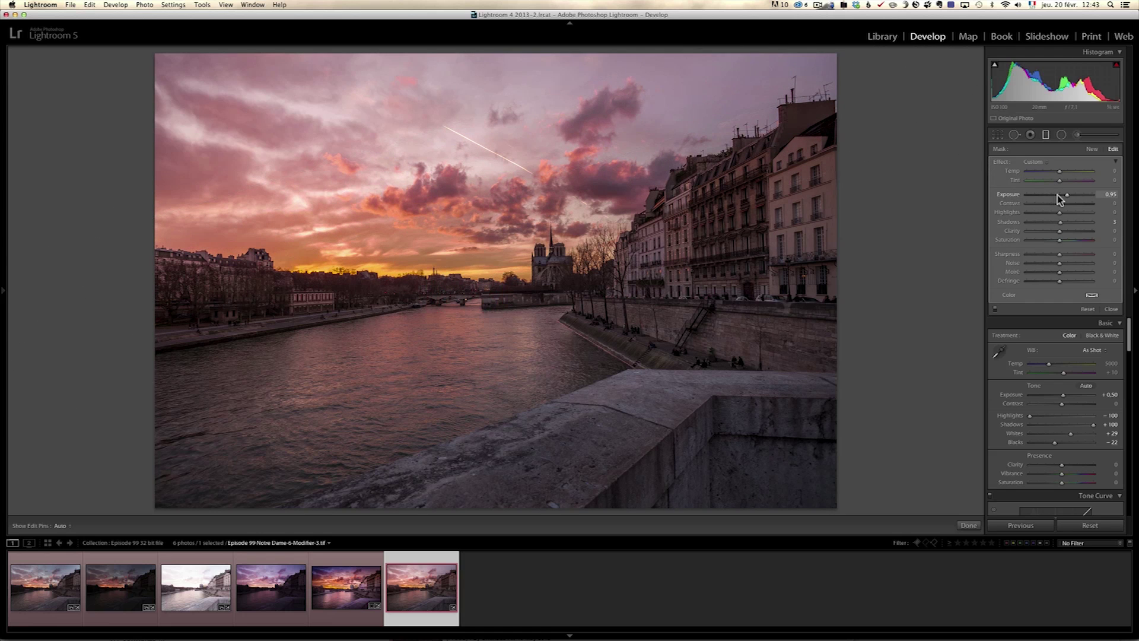
pyautogui.doubleClick(1003, 163)
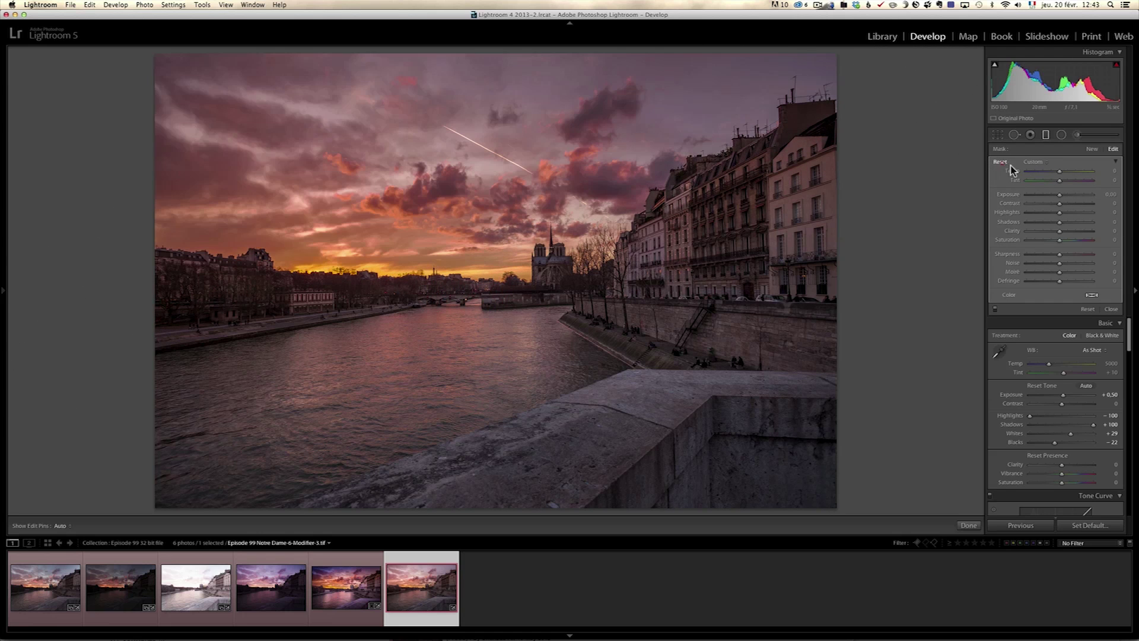
pyautogui.moveTo(1060, 196)
pyautogui.mouseDown()
pyautogui.moveTo(1047, 174)
pyautogui.moveTo(1054, 185)
pyautogui.mouseUp()
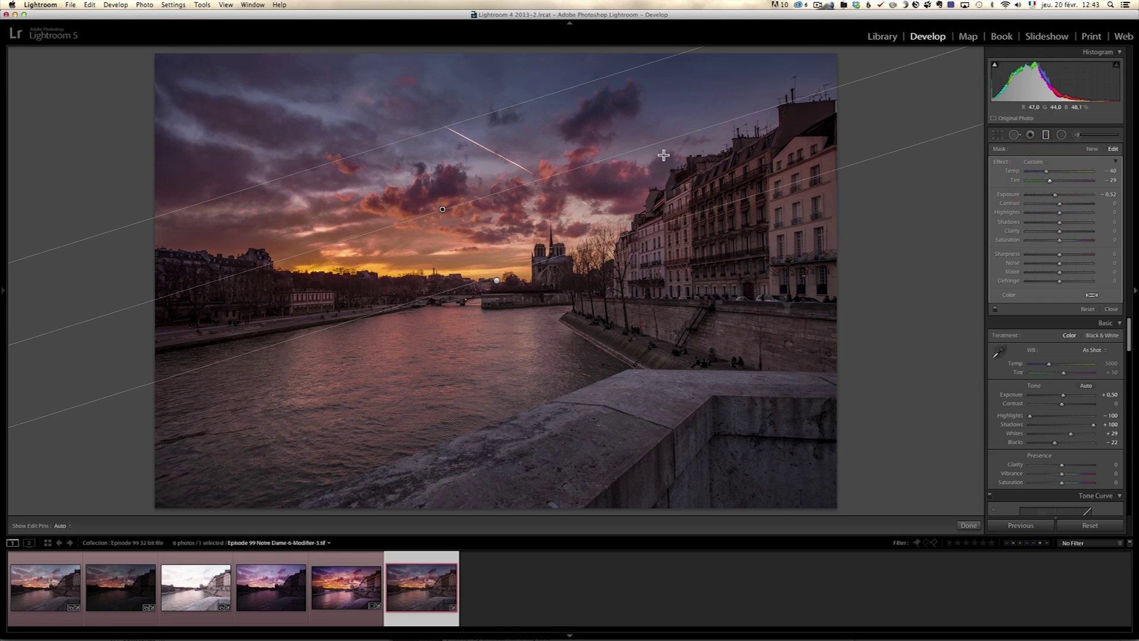
# Step: Move the second filter higher in the sky with Temp at -44 and Exposure at -0.63, and switch the graduated filters off to compare
pyautogui.moveTo(442, 211); pyautogui.dragTo(422, 162)
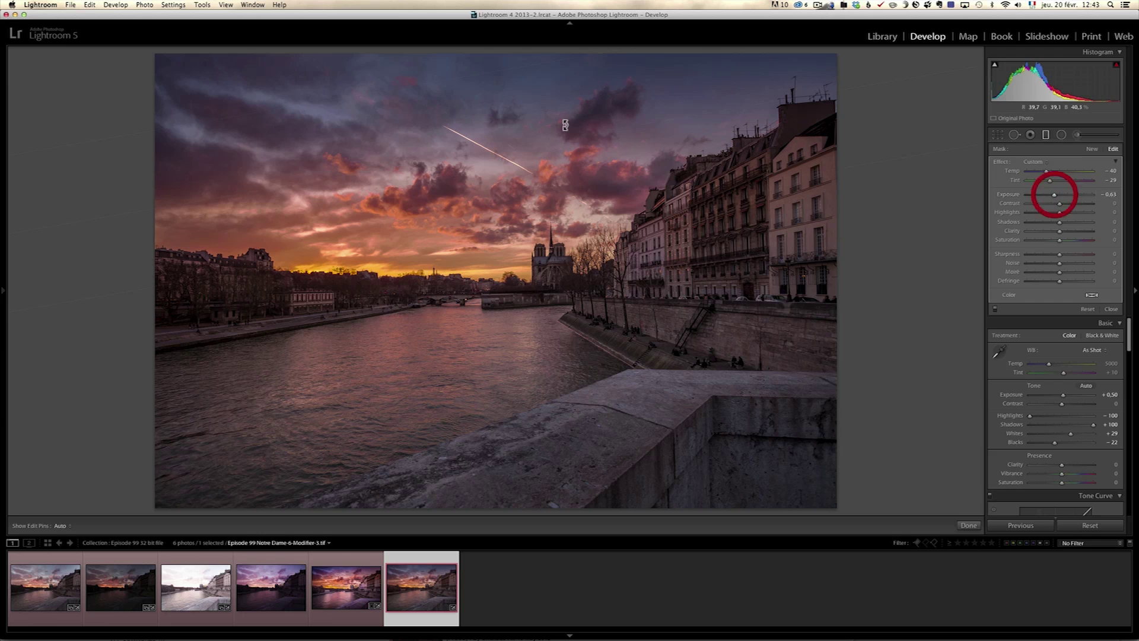
pyautogui.moveTo(1048, 173); pyautogui.dragTo(1047, 174)
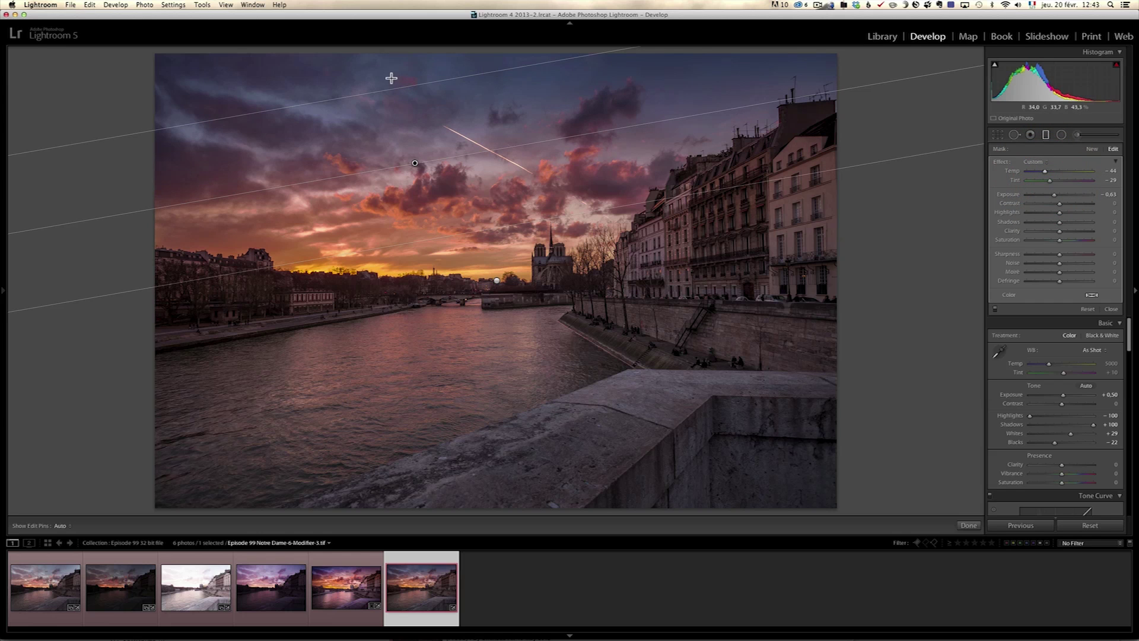
pyautogui.click(483, 235)
pyautogui.moveTo(482, 235); pyautogui.dragTo(483, 241)
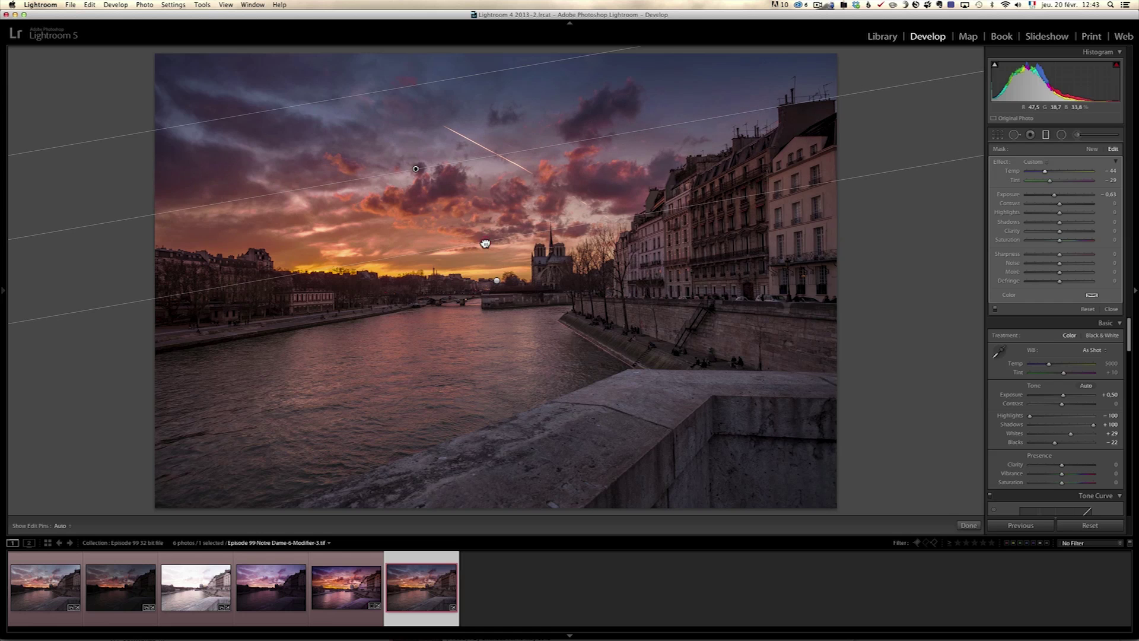
pyautogui.click(995, 309)
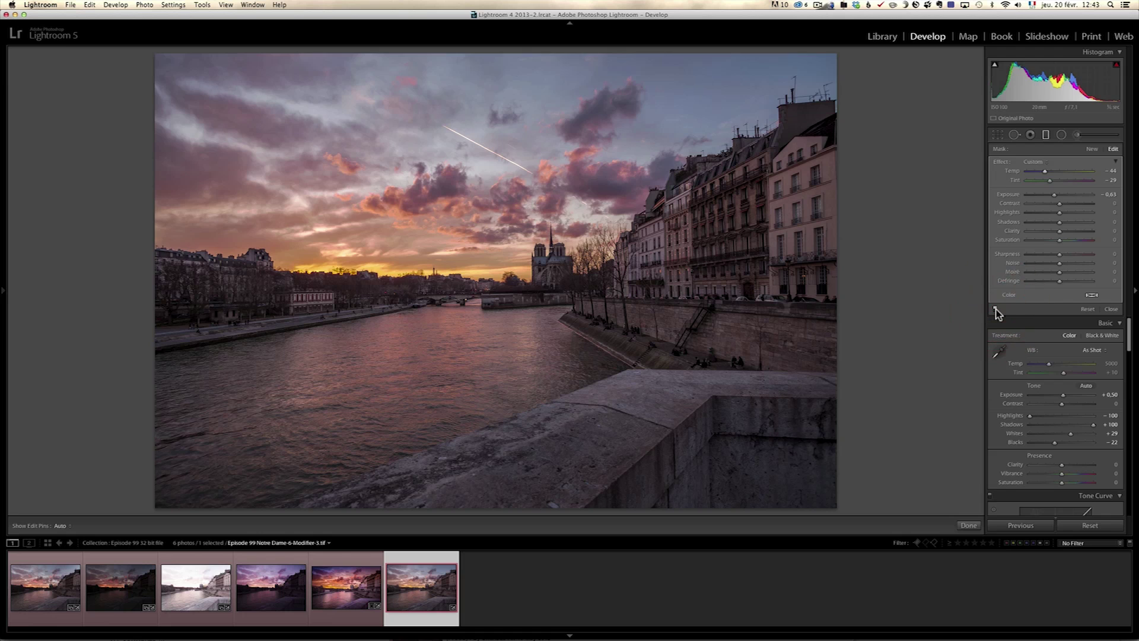
# Step: Switch the graduated filters back on and close the graduated filter tool
pyautogui.click(995, 309)
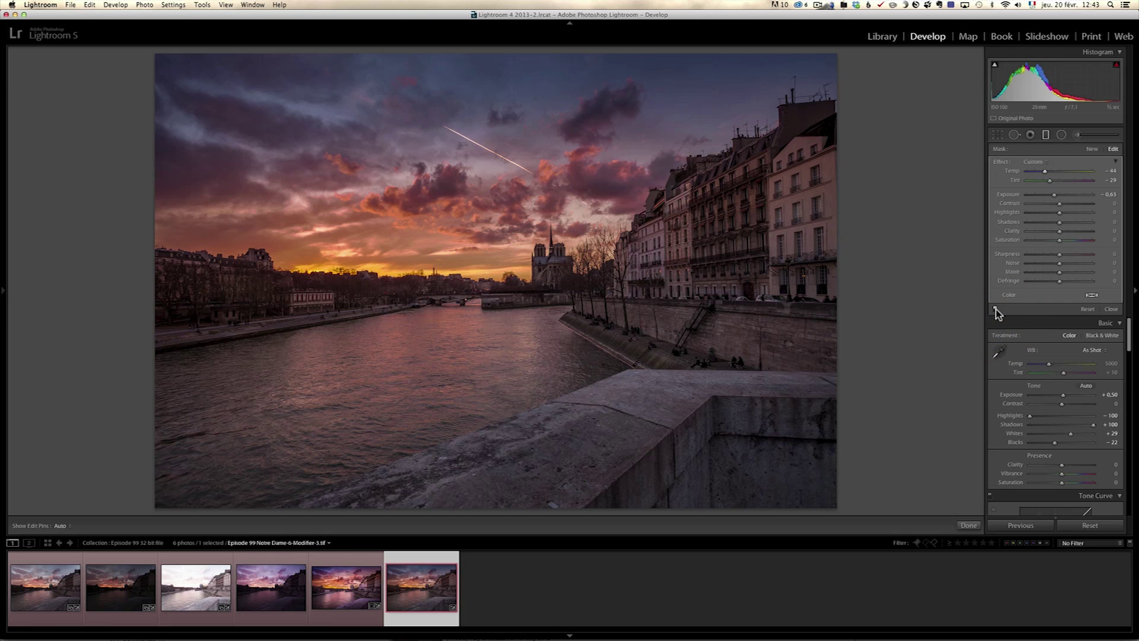
pyautogui.click(1110, 309)
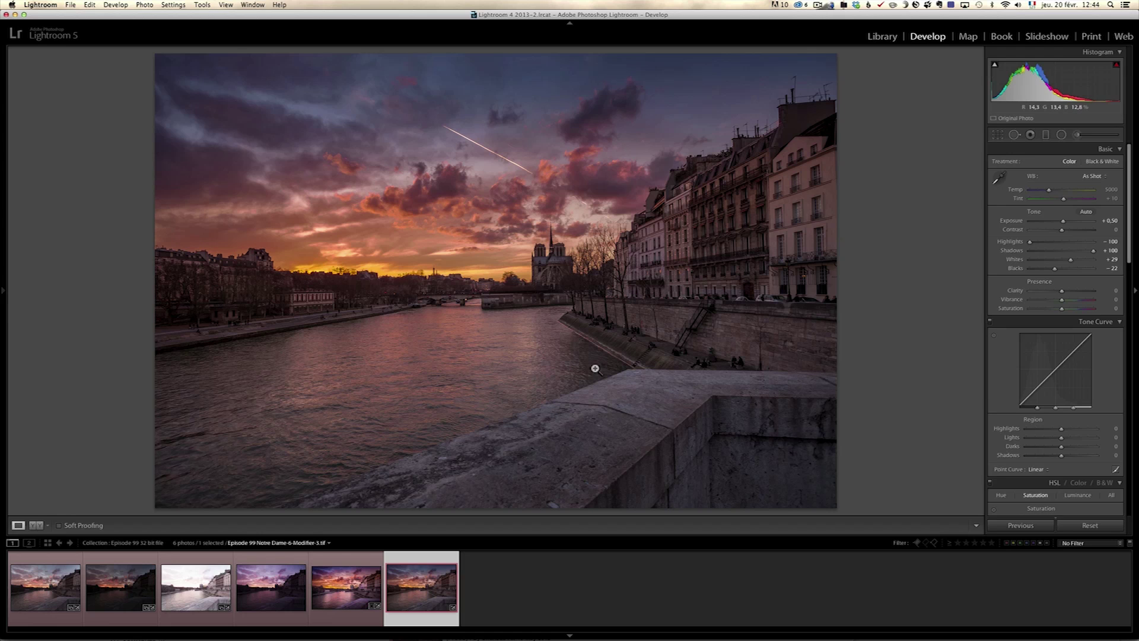
# Step: Straighten the photo by an angle of 1.10 and crop its upper and lower edges to a wider format
pyautogui.click(998, 136)
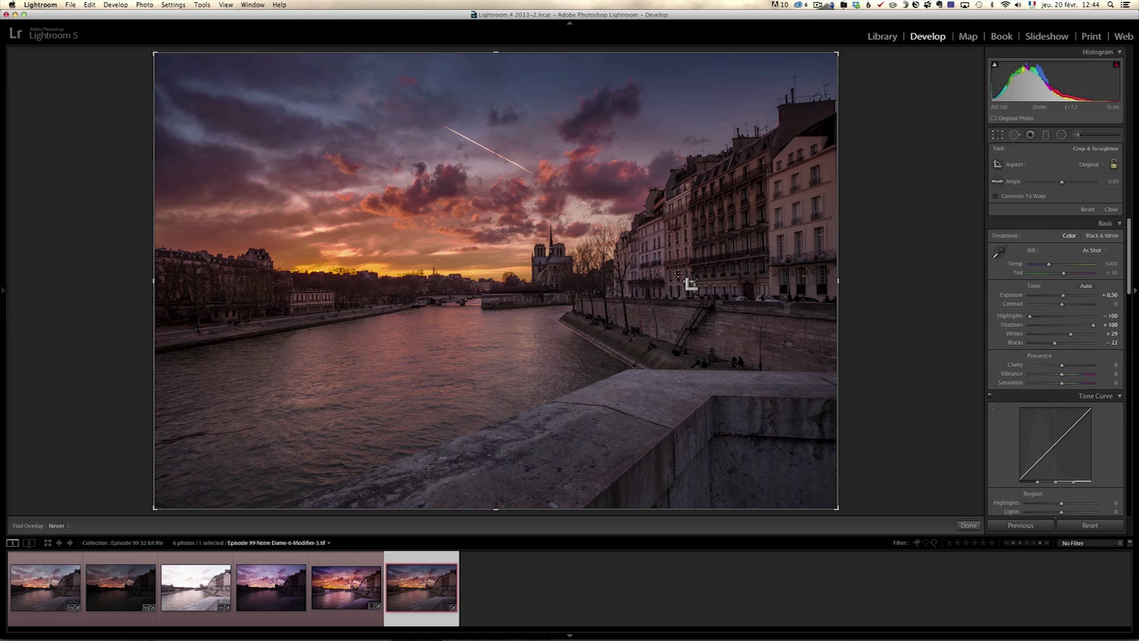
pyautogui.moveTo(852, 279); pyautogui.dragTo(853, 287)
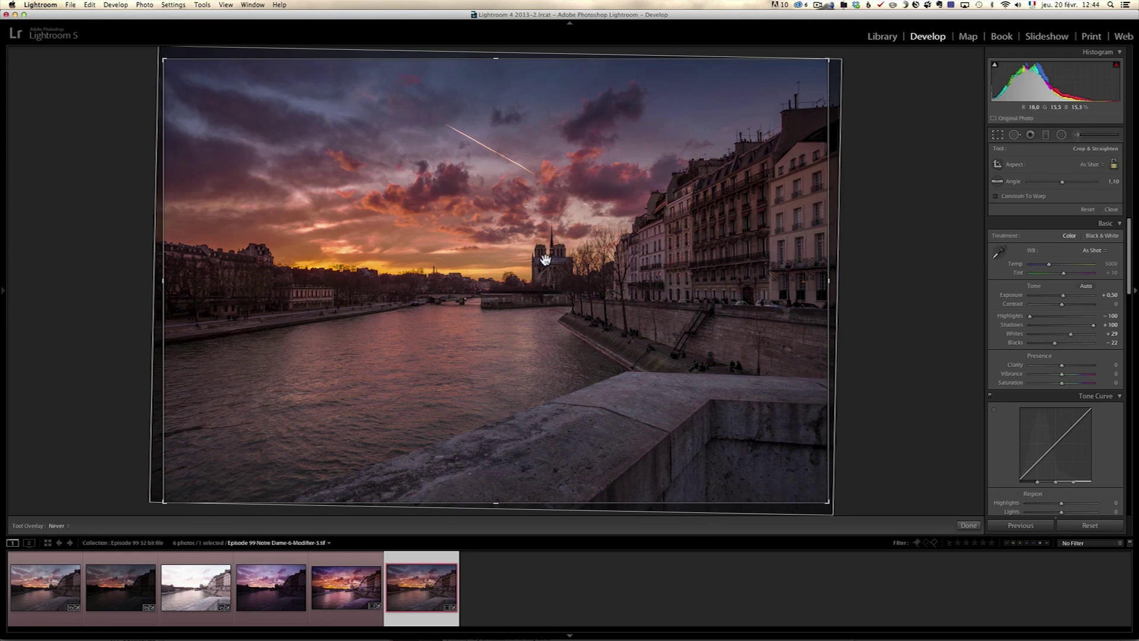
pyautogui.moveTo(495, 503); pyautogui.dragTo(488, 488)
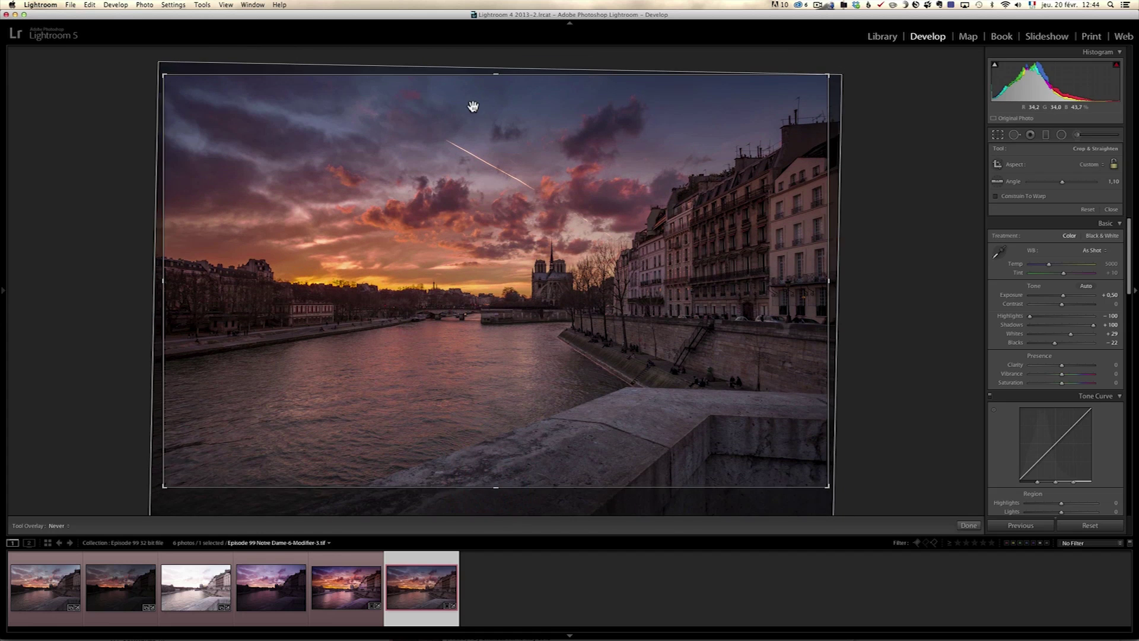
pyautogui.moveTo(496, 74); pyautogui.dragTo(497, 77)
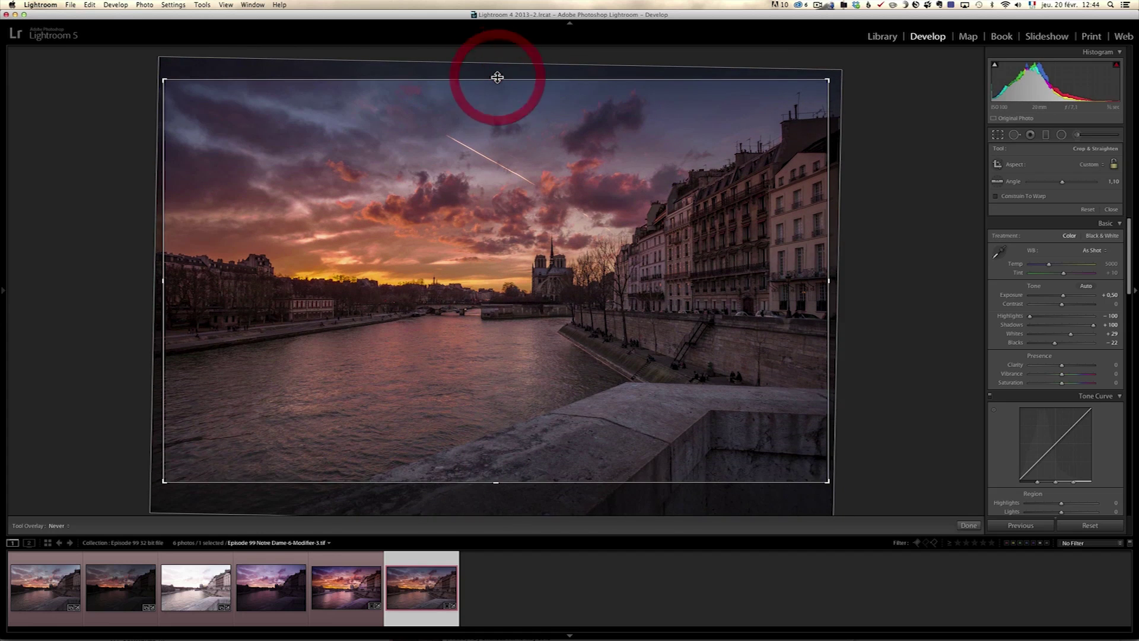
pyautogui.press('Return')
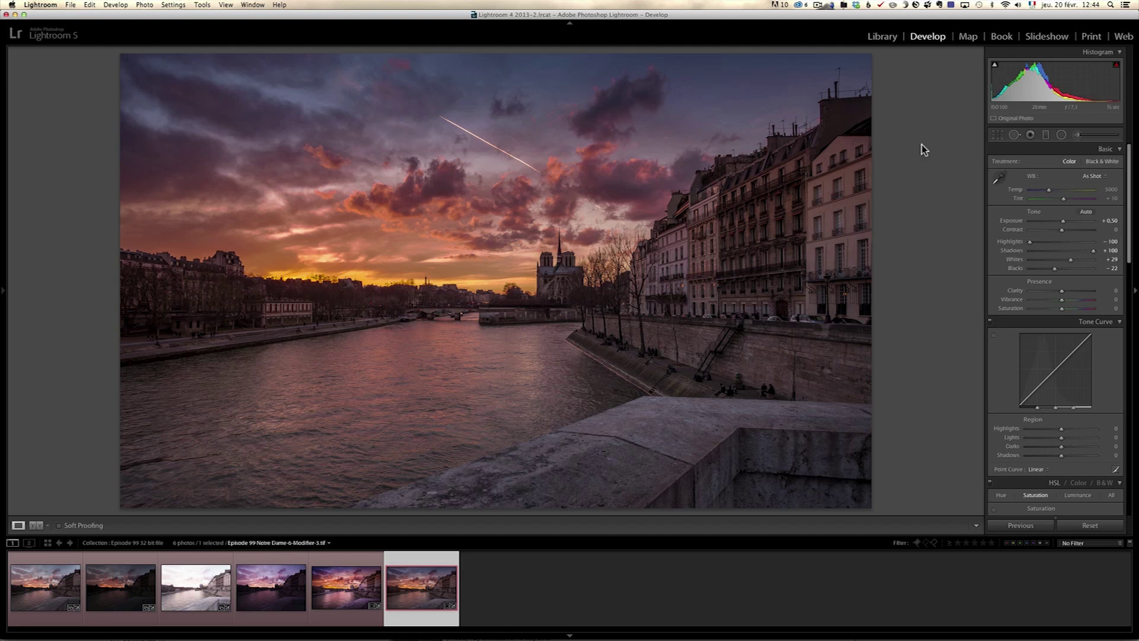
# Step: Set the photo's Clarity to +40, Vibrance to +47 and Saturation to +3
pyautogui.moveTo(1061, 290)
pyautogui.mouseDown()
pyautogui.moveTo(1078, 299)
pyautogui.moveTo(1067, 313)
pyautogui.mouseUp()
pyautogui.doubleClick(1068, 312)
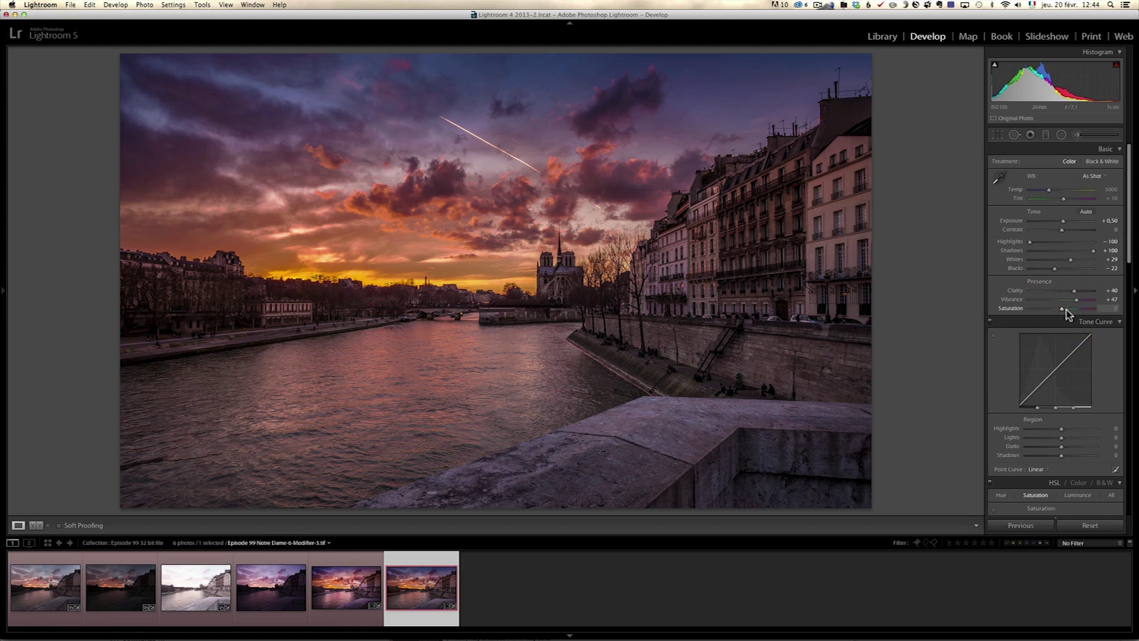
pyautogui.moveTo(1064, 312); pyautogui.dragTo(1063, 313)
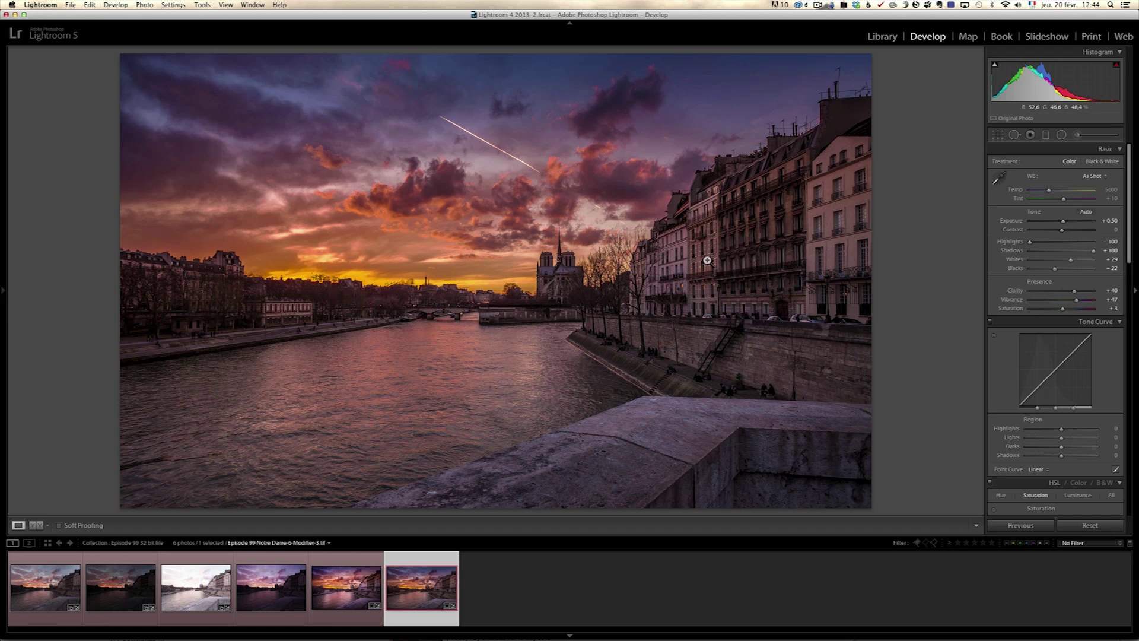
# Step: Add an inverted radial filter over the riverside buildings with Temp 32, Tint 43, Exposure 0.95, Shadows 3 and Feather 100
pyautogui.click(1061, 134)
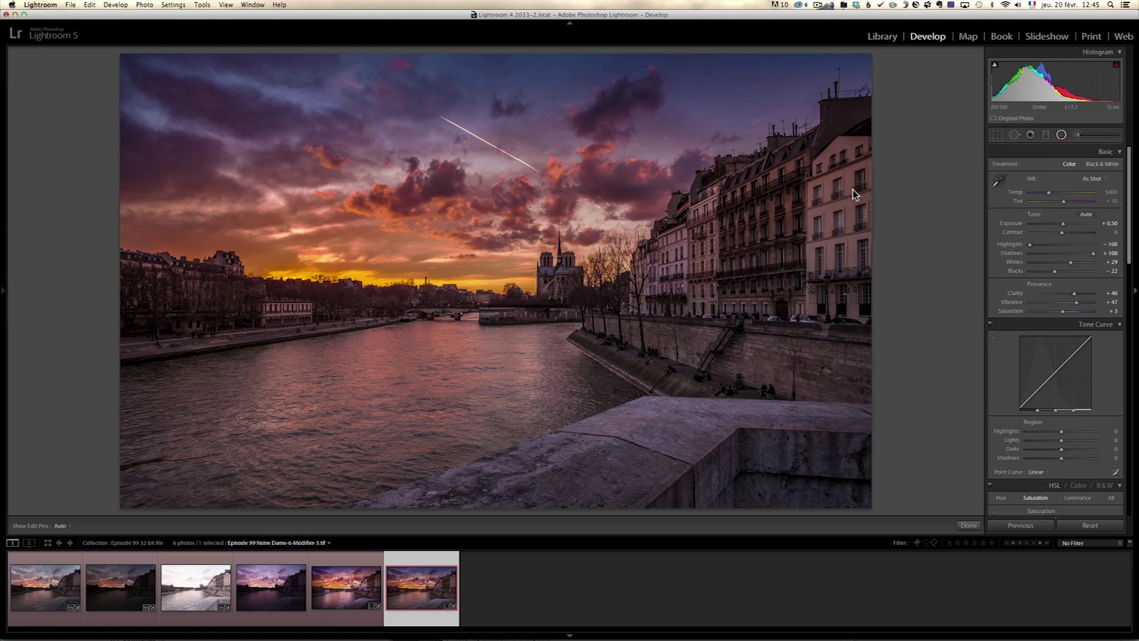
pyautogui.moveTo(697, 259); pyautogui.dragTo(753, 324)
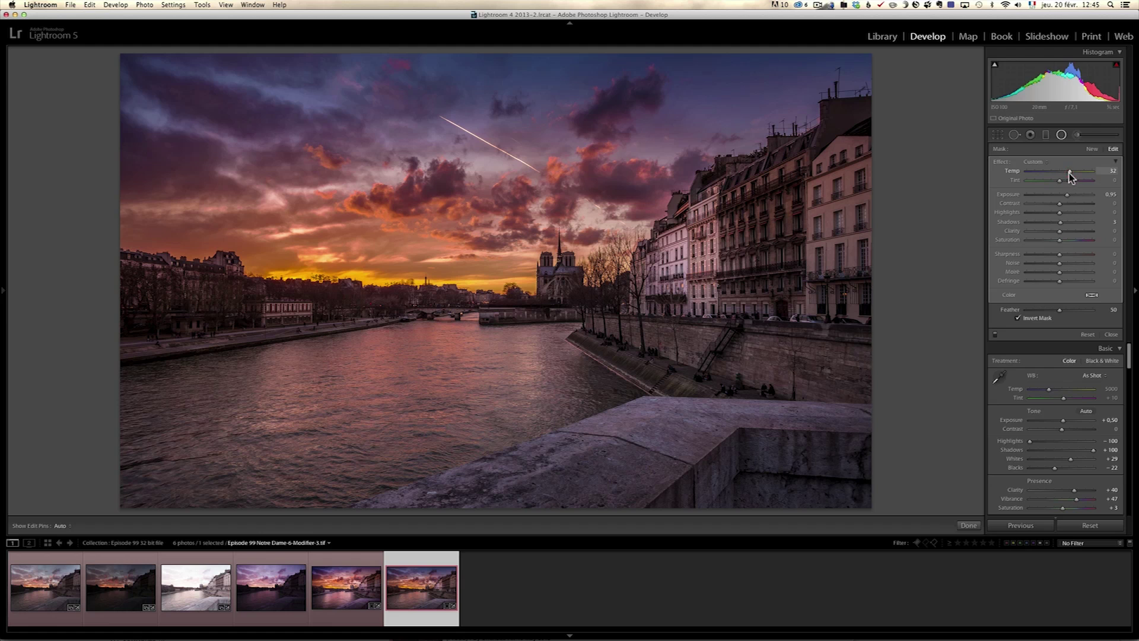
pyautogui.moveTo(1067, 180); pyautogui.dragTo(1075, 184)
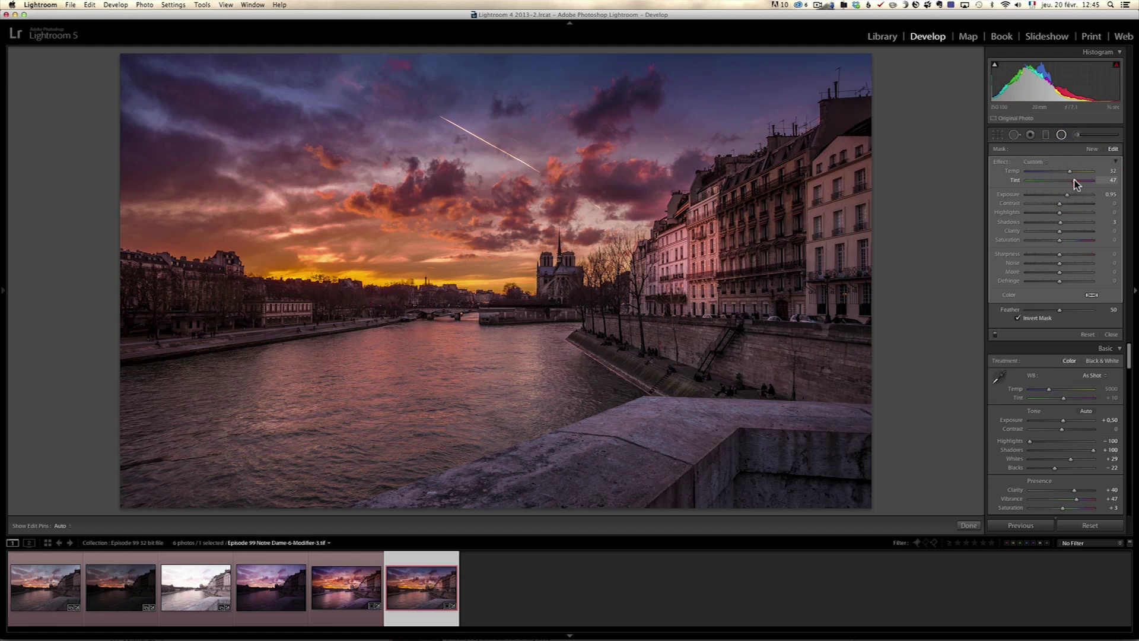
pyautogui.moveTo(1060, 310); pyautogui.dragTo(1129, 305)
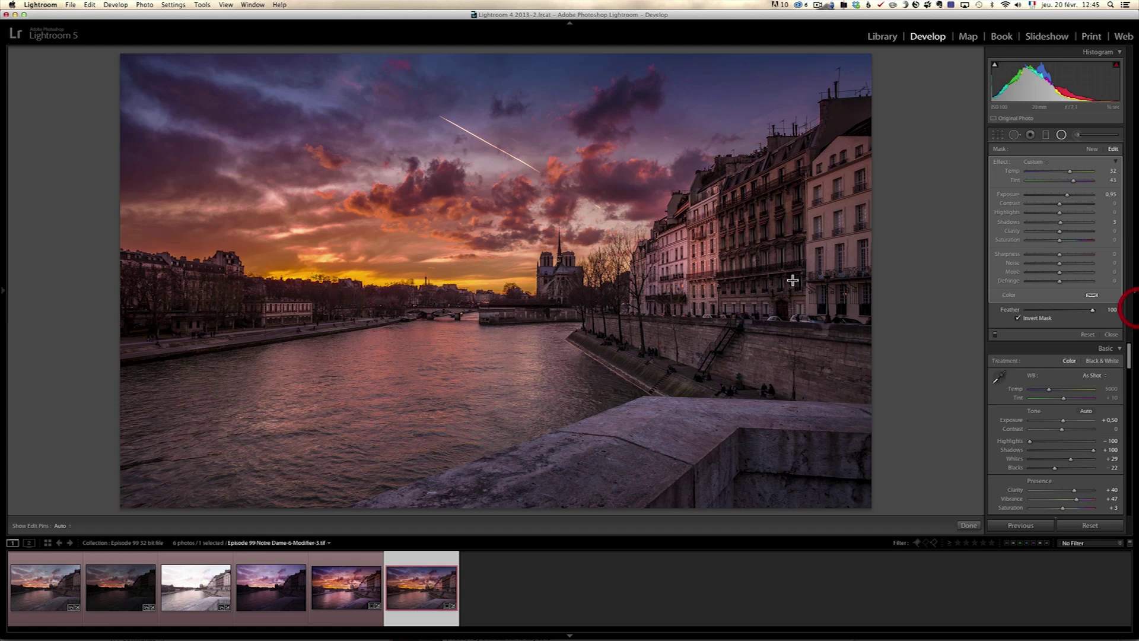
# Step: Duplicate the radial filter and place the copy over the facades nearest the photo's right edge
pyautogui.moveTo(716, 287); pyautogui.dragTo(876, 237)
pyautogui.rightClick(688, 256)
pyautogui.click(710, 260)
# Step: Duplicate the radial filter onto the pale building on the far left bank and reduce the copy's height
pyautogui.rightClick(856, 234)
pyautogui.click(877, 236)
pyautogui.moveTo(330, 324); pyautogui.dragTo(296, 307)
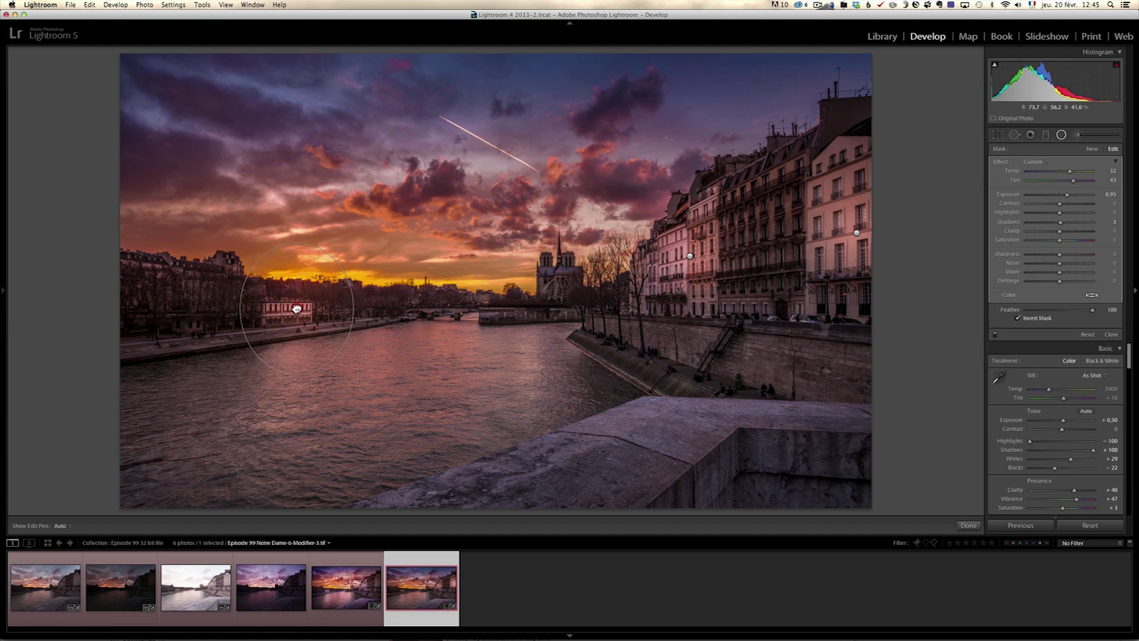
pyautogui.moveTo(297, 241); pyautogui.dragTo(296, 264)
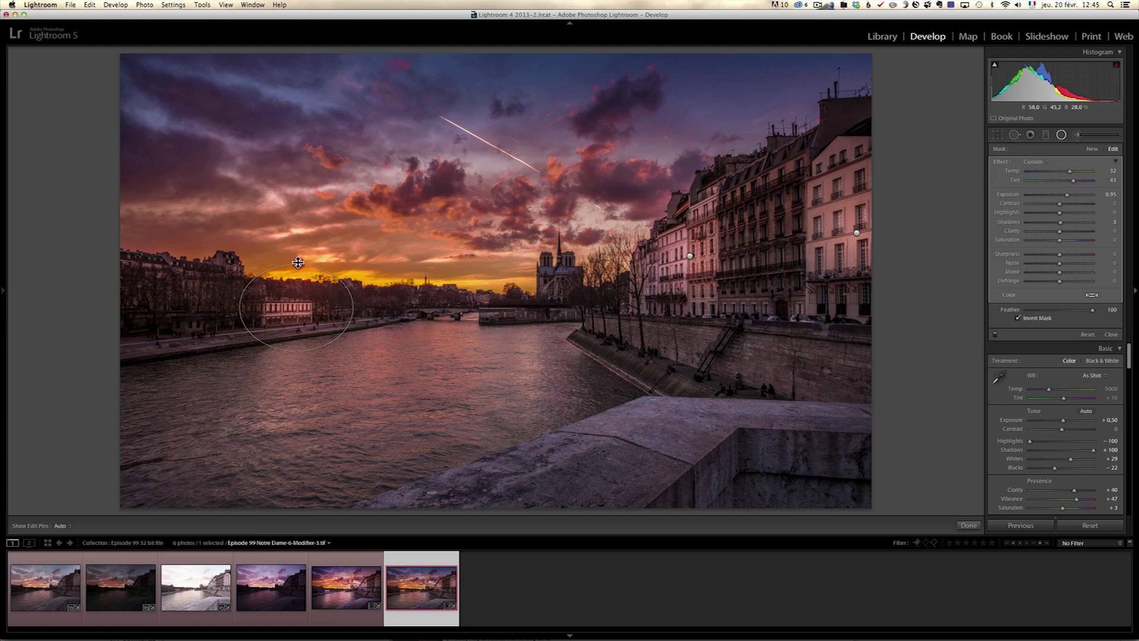
# Step: Duplicate the left-bank radial filter and place the copy over Notre Dame cathedral
pyautogui.rightClick(297, 304)
pyautogui.click(320, 306)
pyautogui.moveTo(296, 306); pyautogui.dragTo(559, 279)
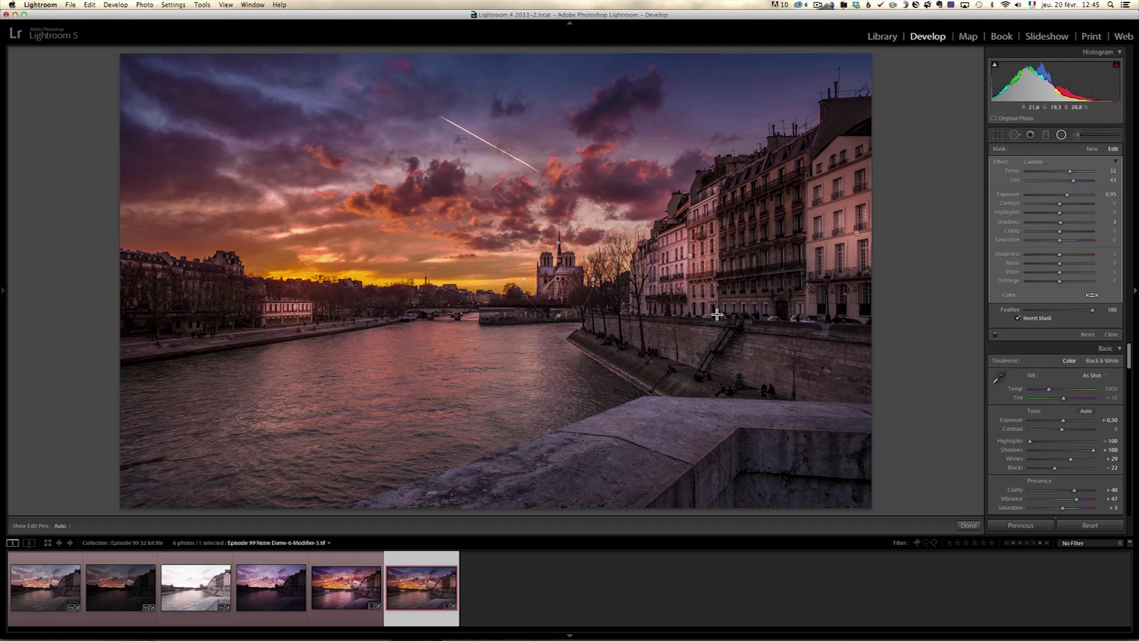
# Step: Duplicate the cathedral's radial filter onto the quay below the trees and set the copy's Tint to 22
pyautogui.rightClick(552, 279)
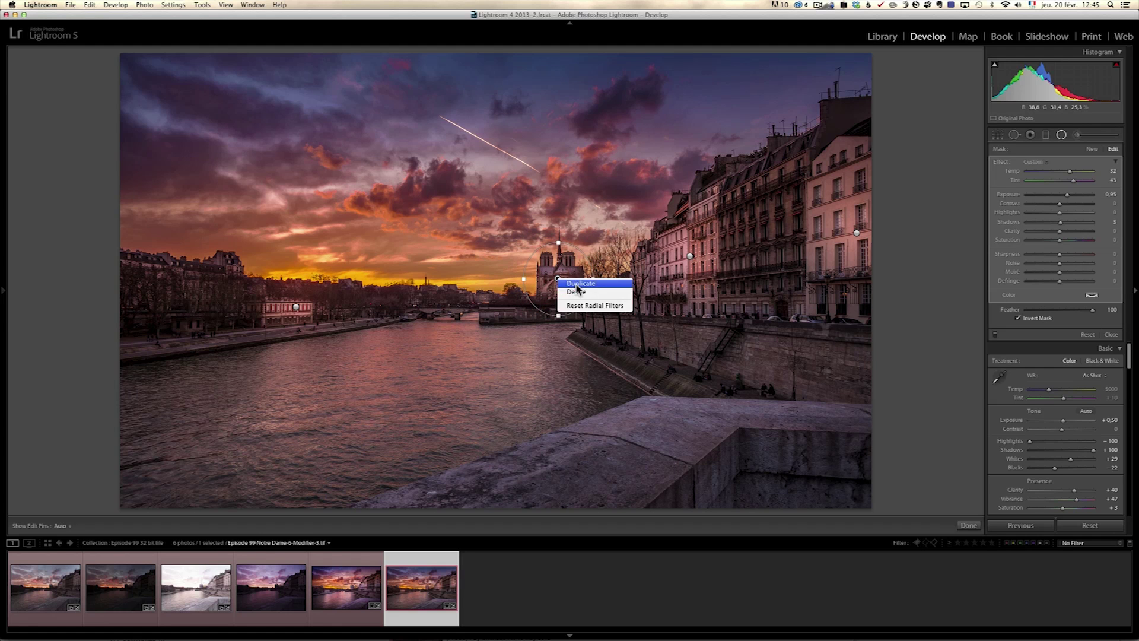
pyautogui.click(577, 287)
pyautogui.moveTo(577, 288); pyautogui.dragTo(674, 350)
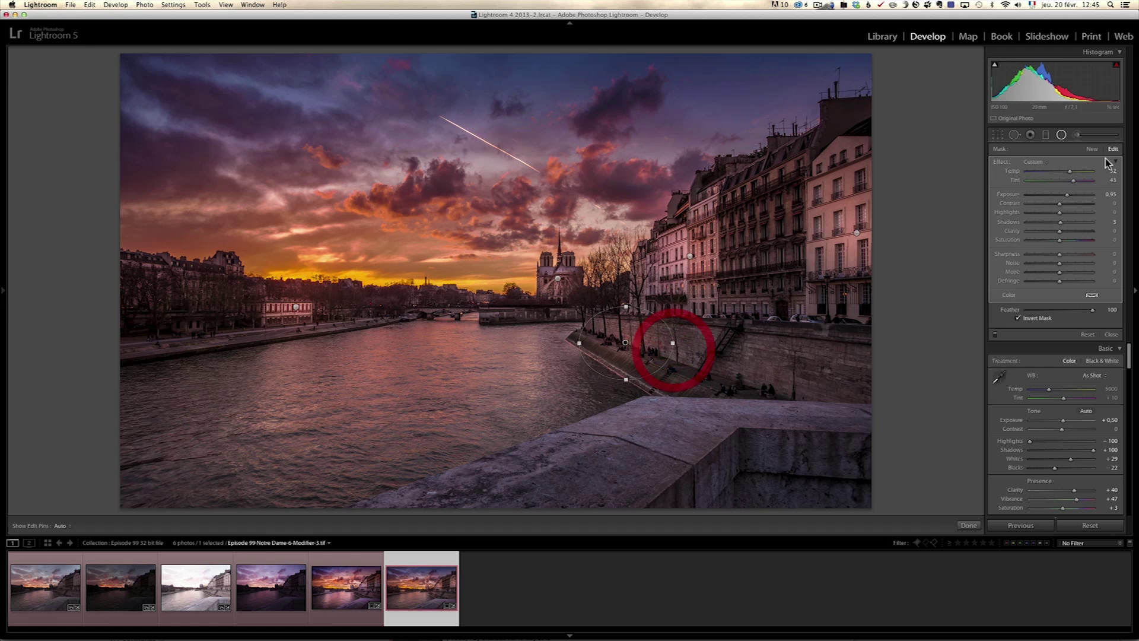
pyautogui.click(1066, 176)
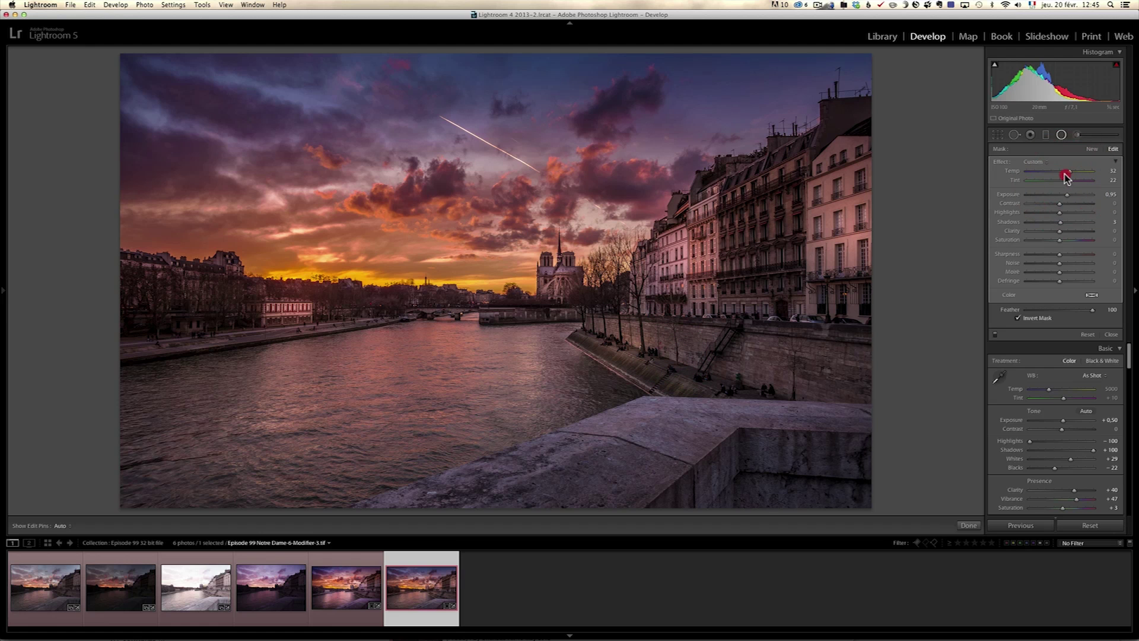
# Step: Duplicate the quay's radial filter onto the embankment wall around the stairs, enlarge the copy into a wide ellipse and close the radial filter tool
pyautogui.rightClick(622, 344)
pyautogui.click(630, 349)
pyautogui.moveTo(627, 347); pyautogui.dragTo(808, 366)
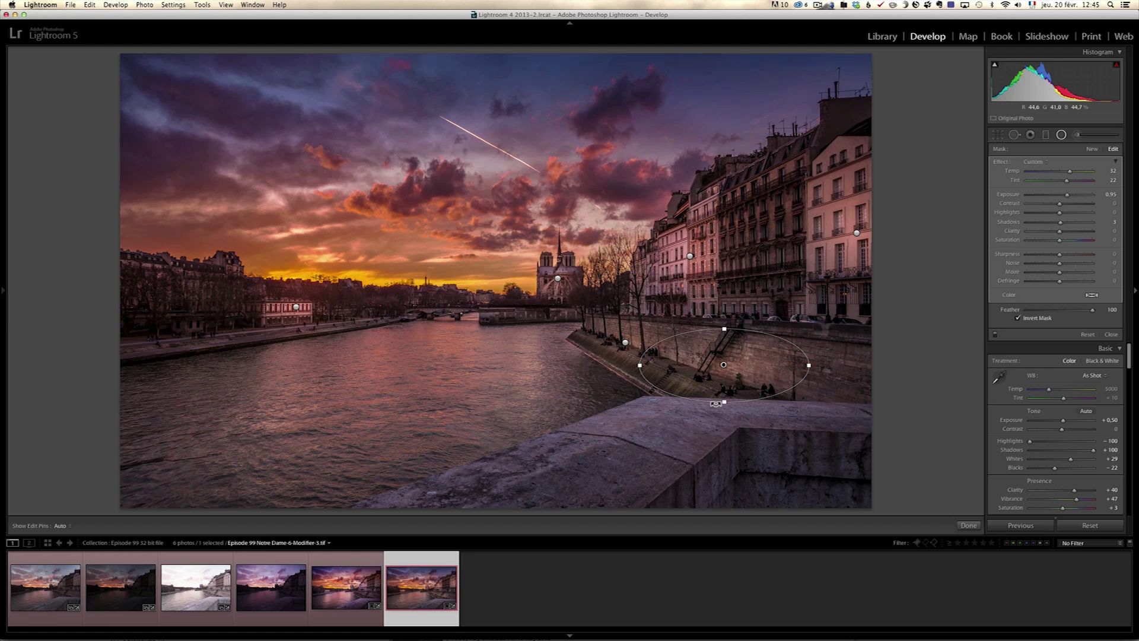
pyautogui.click(725, 412)
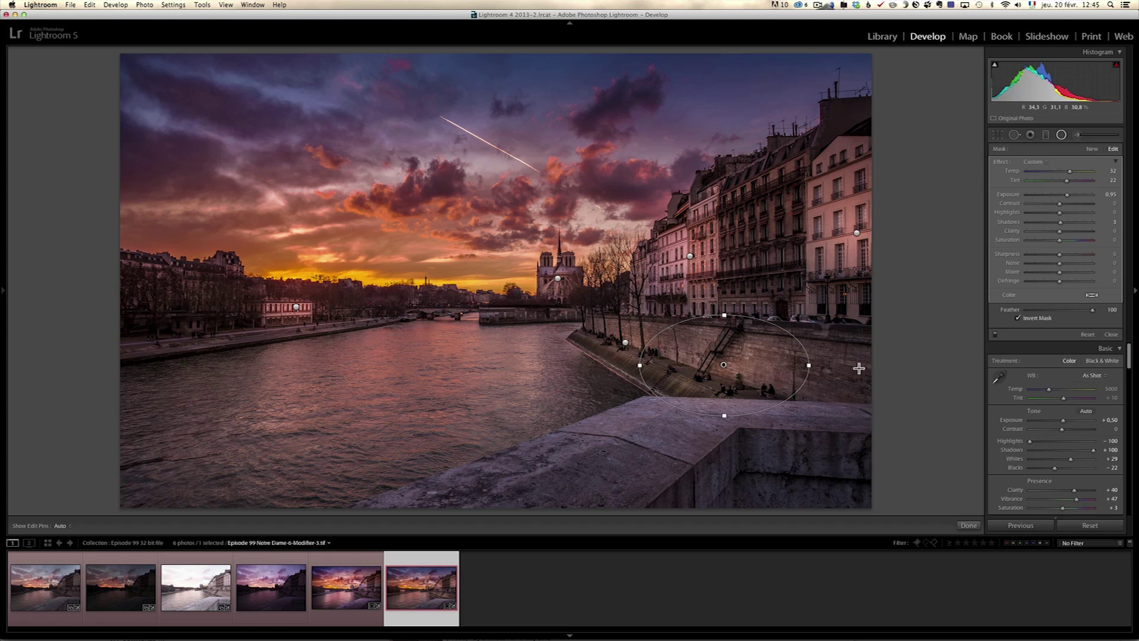
pyautogui.click(1111, 335)
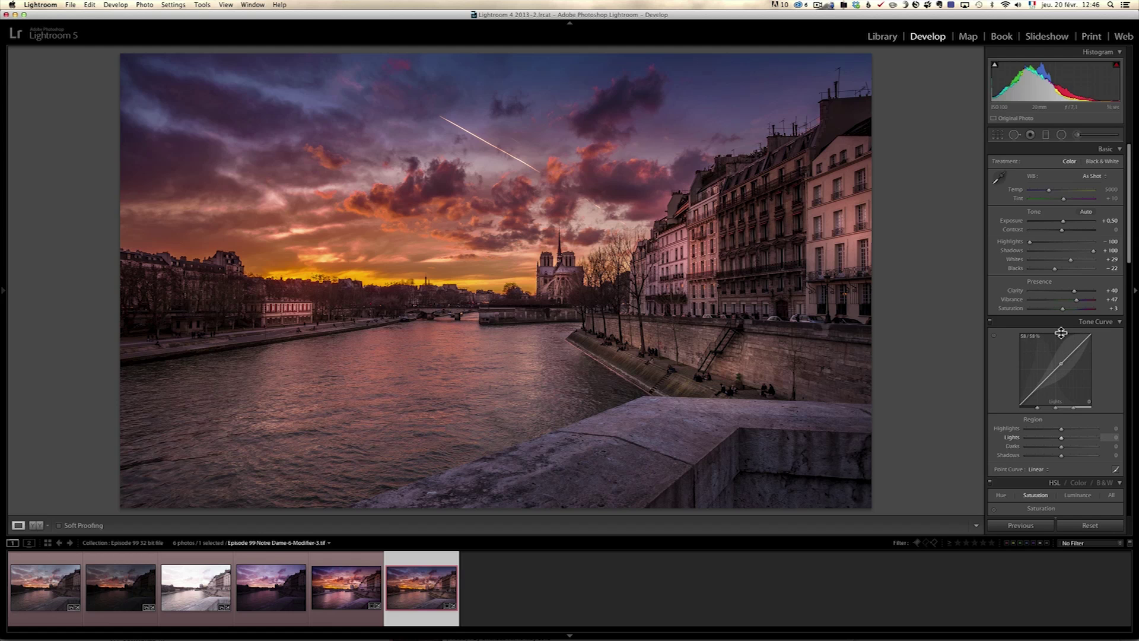
# Step: Set the post-crop vignetting Amount to -19, and the basic Exposure to +0.75 and Contrast to +16
pyautogui.scroll(-15, 1076, 360)
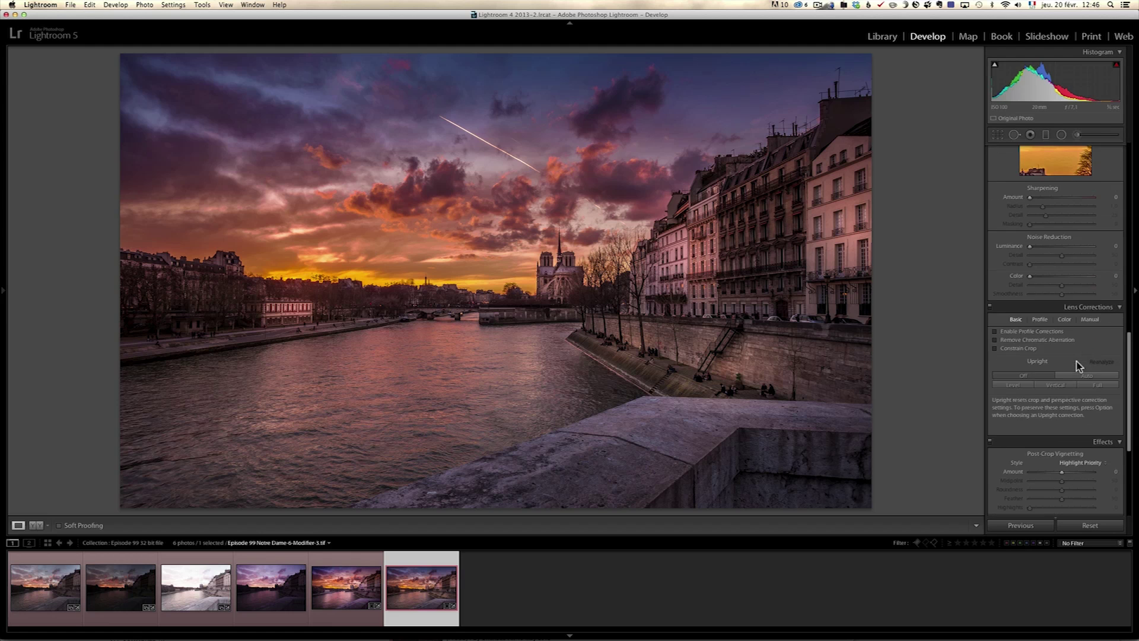
pyautogui.moveTo(1062, 336); pyautogui.dragTo(1057, 339)
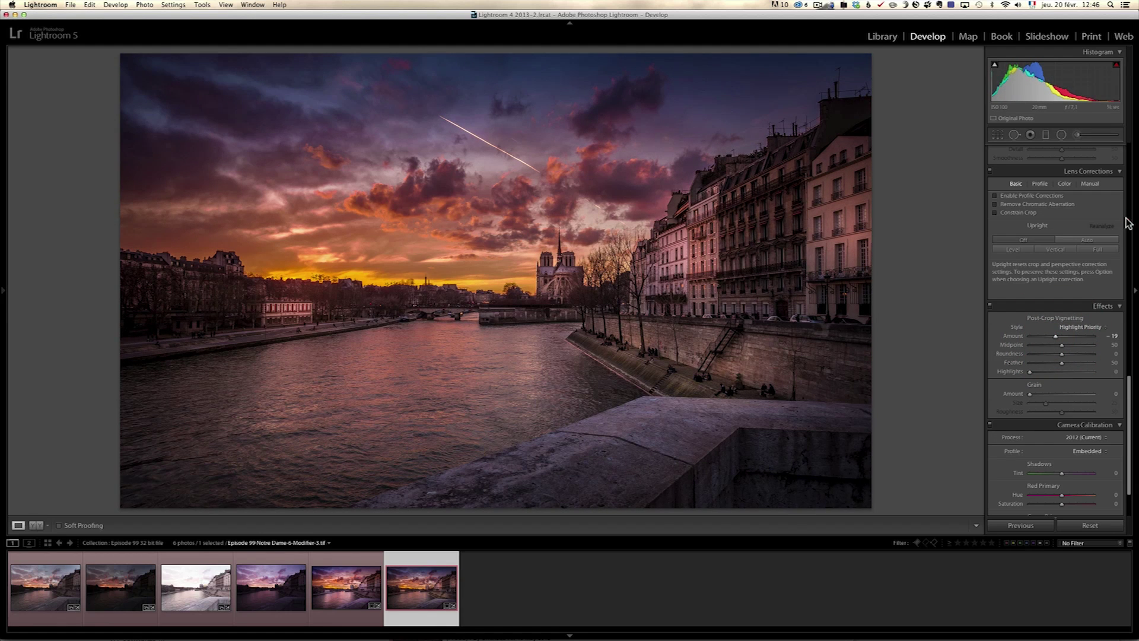
pyautogui.moveTo(1126, 310); pyautogui.dragTo(1115, 133)
pyautogui.moveTo(1062, 224)
pyautogui.mouseDown()
pyautogui.moveTo(1070, 233)
pyautogui.moveTo(1062, 223)
pyautogui.mouseUp()
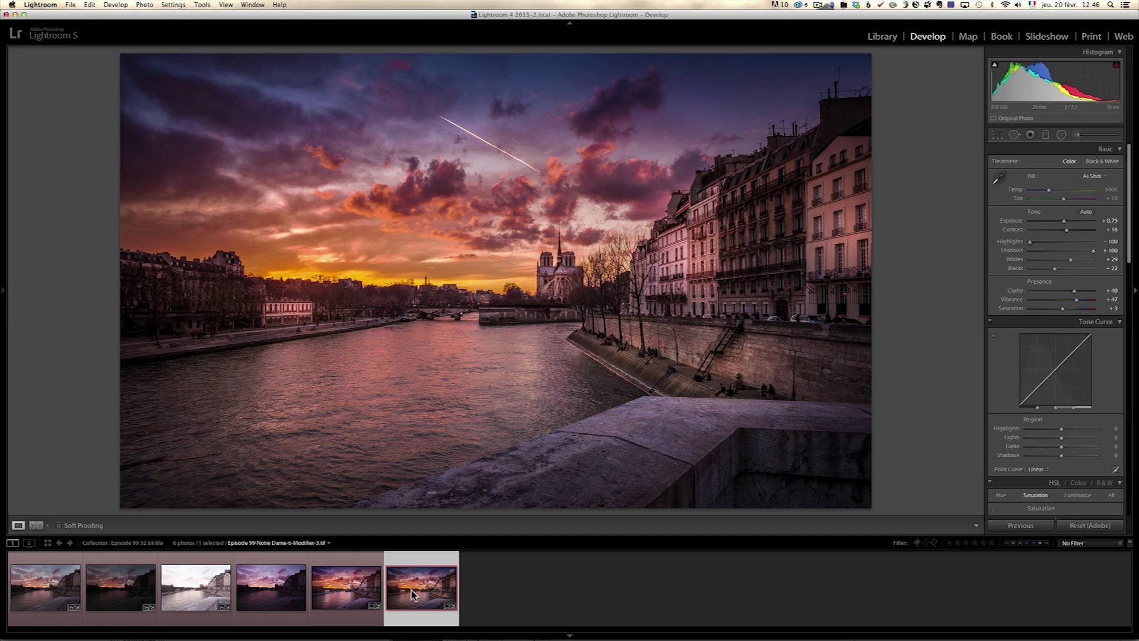
# Step: Copy all develop settings from the HDR file and paste them onto the single exposure Episode 99 Notre Dame-6.dng
pyautogui.press('super+shift+c')
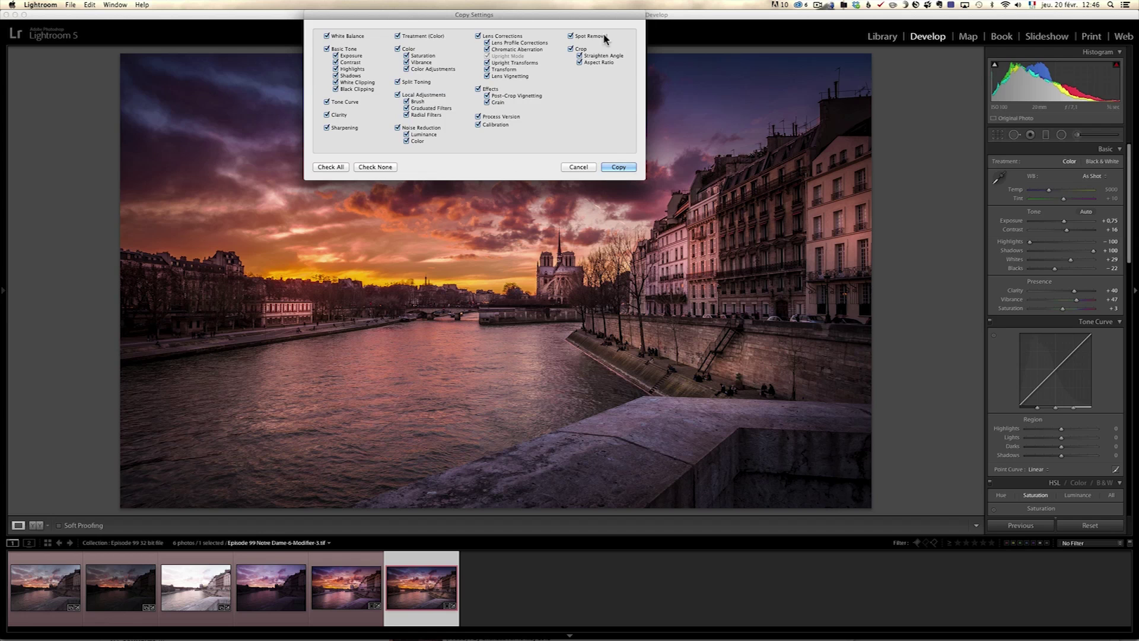
pyautogui.click(629, 171)
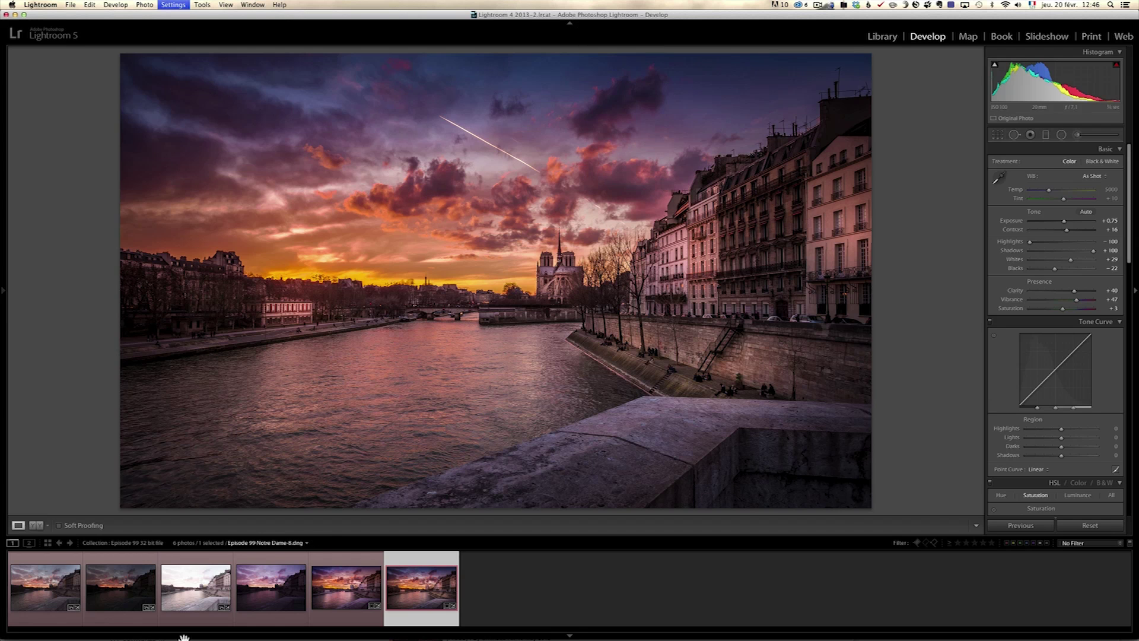
pyautogui.click(53, 590)
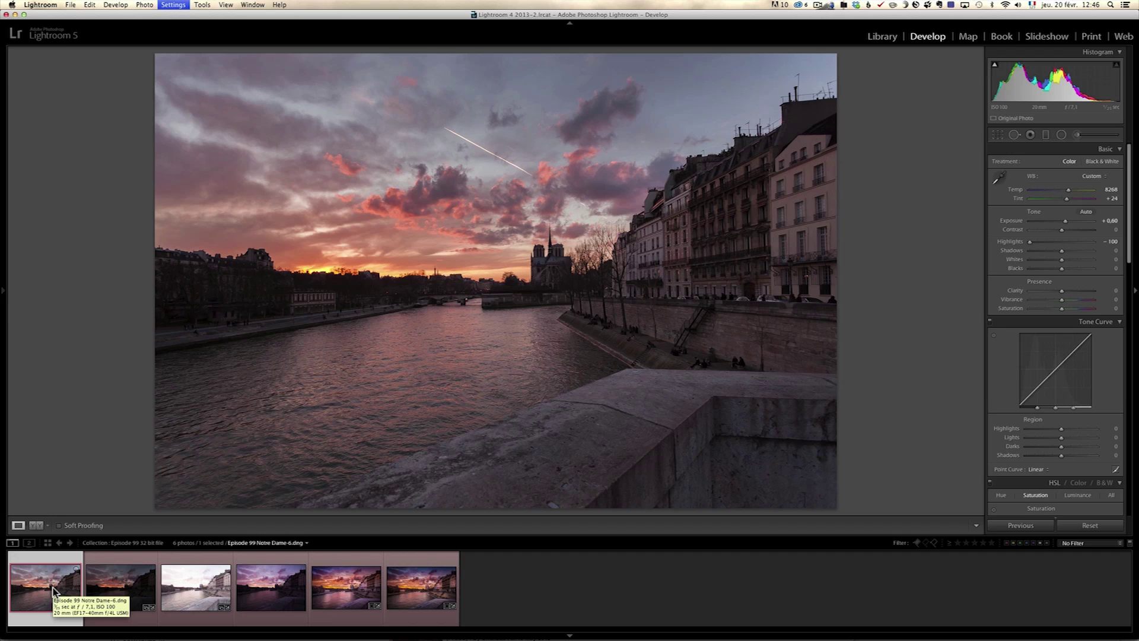
pyautogui.press('super+shift+v')
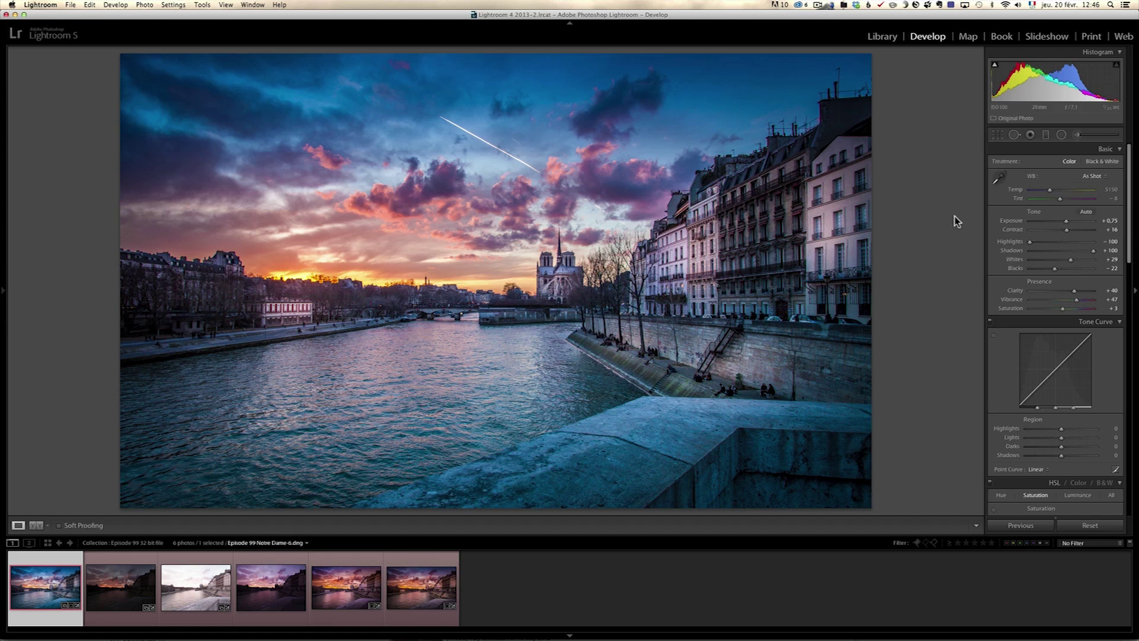
# Step: Try a warmer, more magenta white balance on the single exposure with Temp at 8268 and Tint at +64
pyautogui.click(1067, 189)
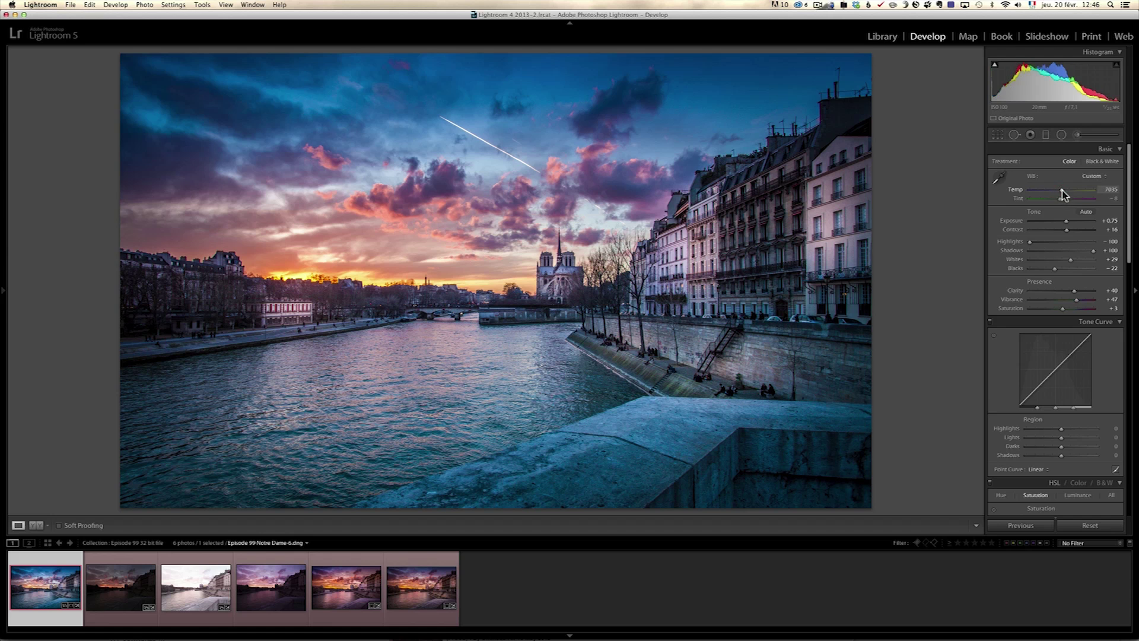
pyautogui.moveTo(1070, 198); pyautogui.dragTo(1077, 200)
pyautogui.click(1077, 200)
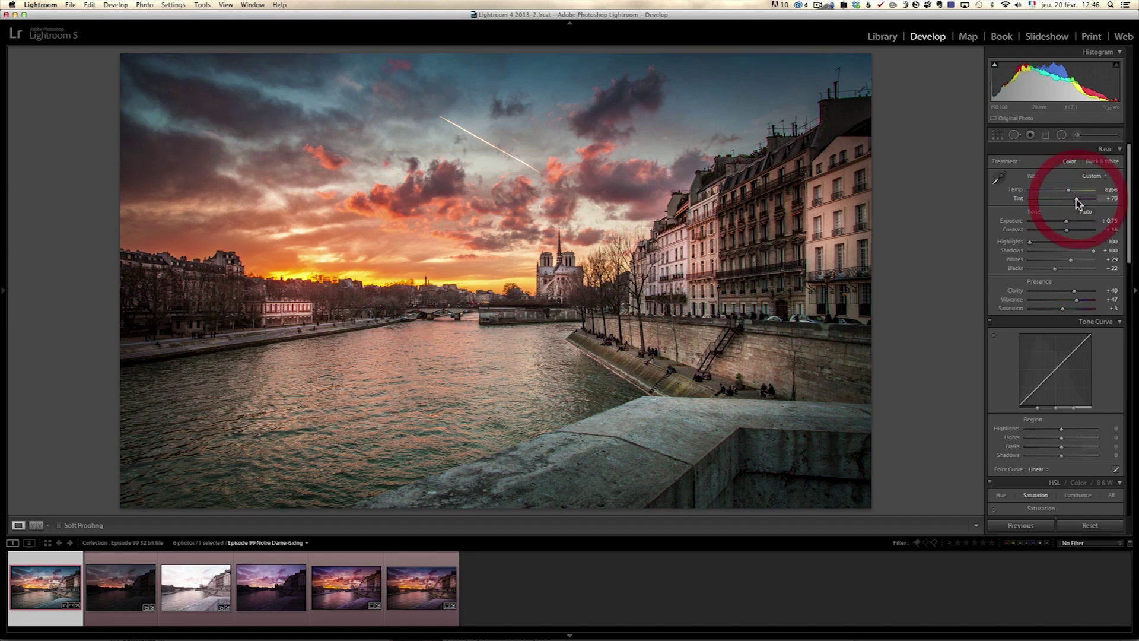
pyautogui.click(1079, 201)
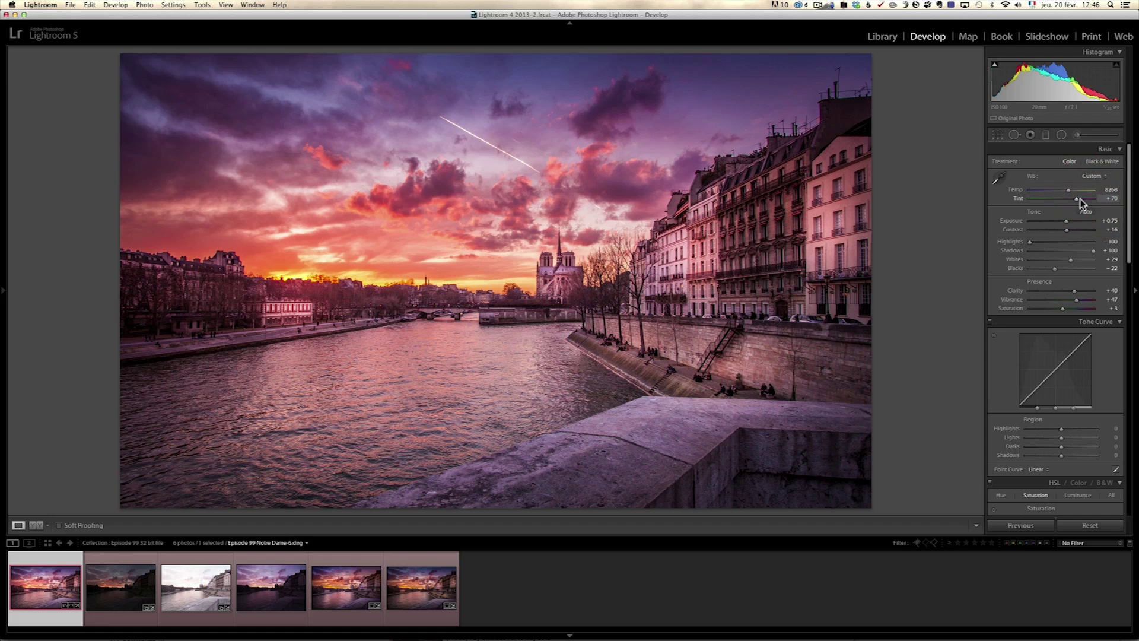
pyautogui.click(1077, 198)
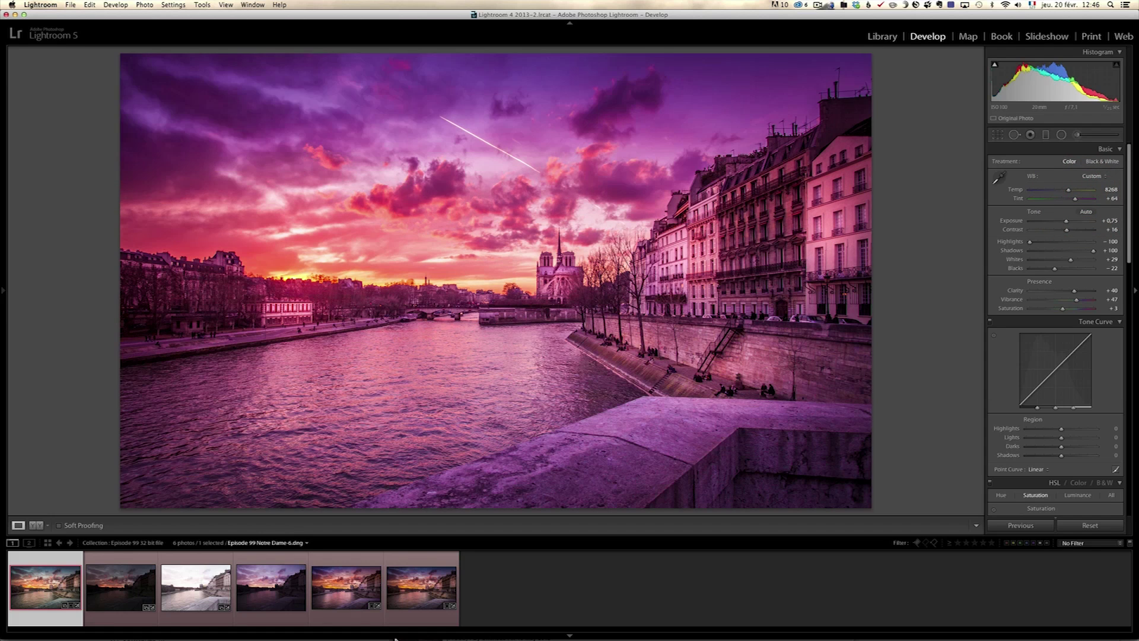
pyautogui.click(538, 592)
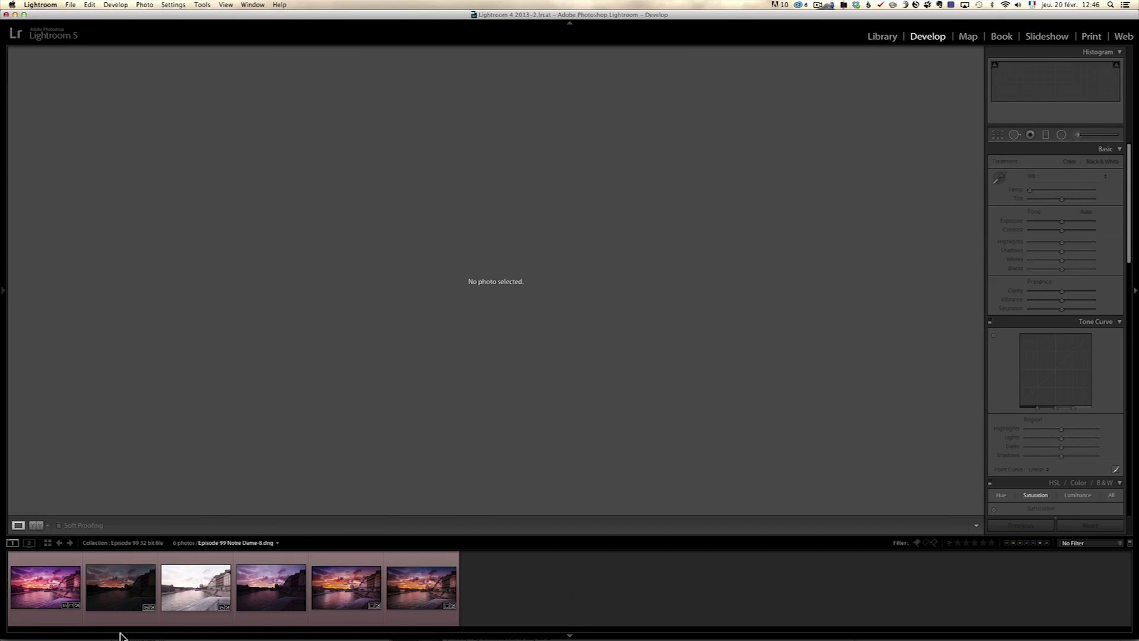
# Step: Reselect Episode 99 Notre Dame-6.dng and set its white balance to Temp 7874 and Tint +30
pyautogui.click(53, 591)
pyautogui.click(1067, 199)
pyautogui.moveTo(1069, 190); pyautogui.dragTo(1066, 190)
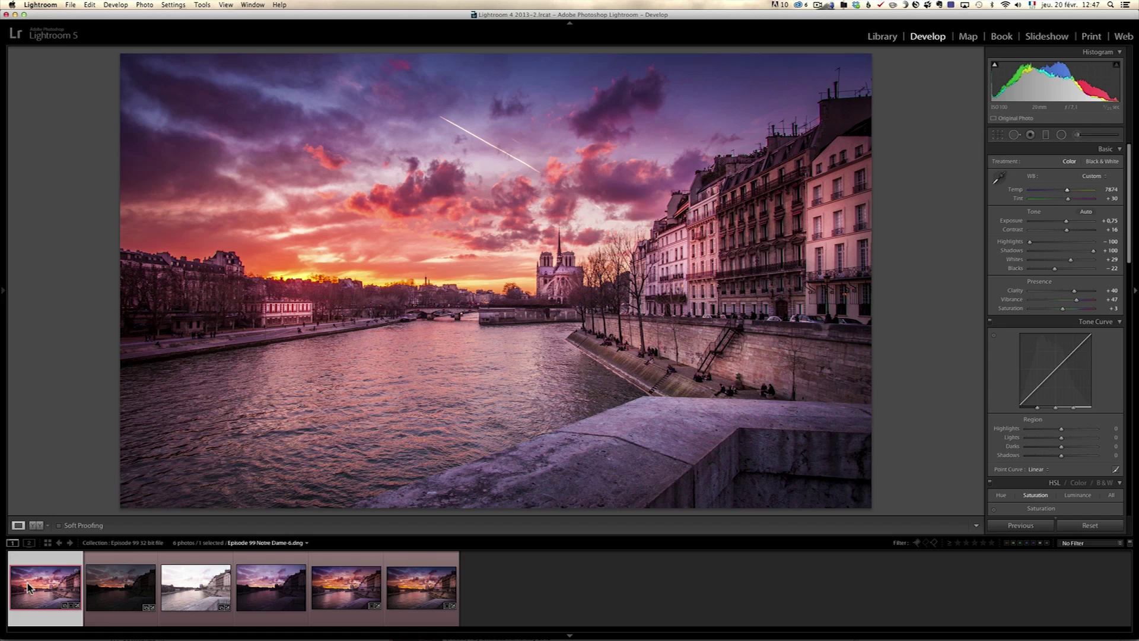
# Step: Compare Episode 99 Notre Dame-6.dng side by side with the merged HDR in Compare view, hiding the surrounding panels and filmstrip
pyautogui.keyDown('super'); pyautogui.click(431, 589); pyautogui.keyUp('super')
pyautogui.press('c')
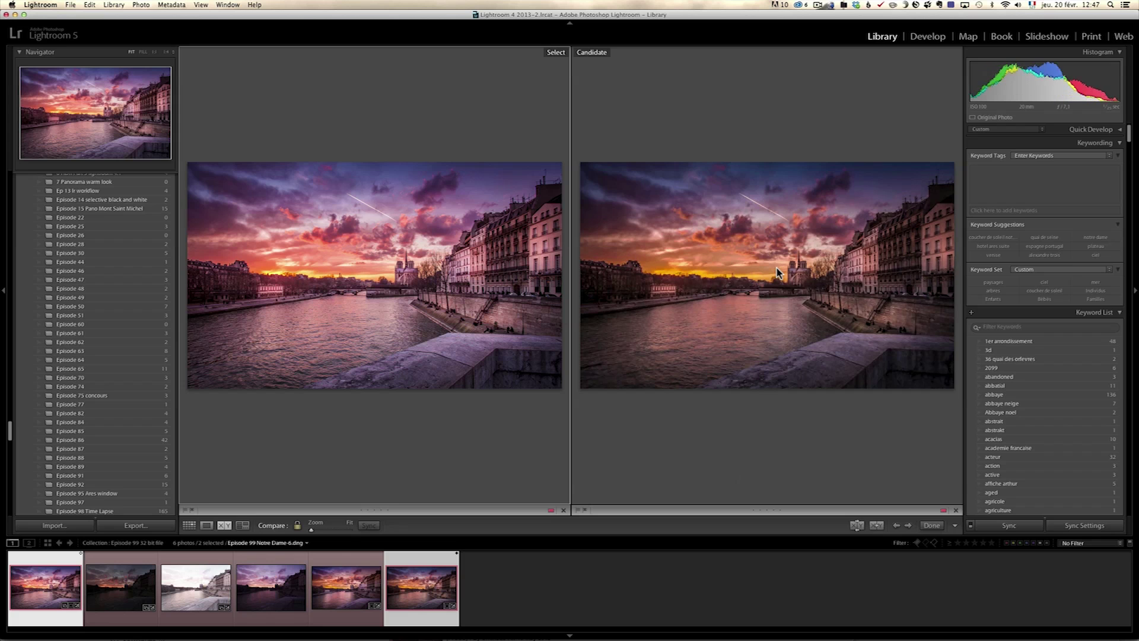
pyautogui.click(4, 291)
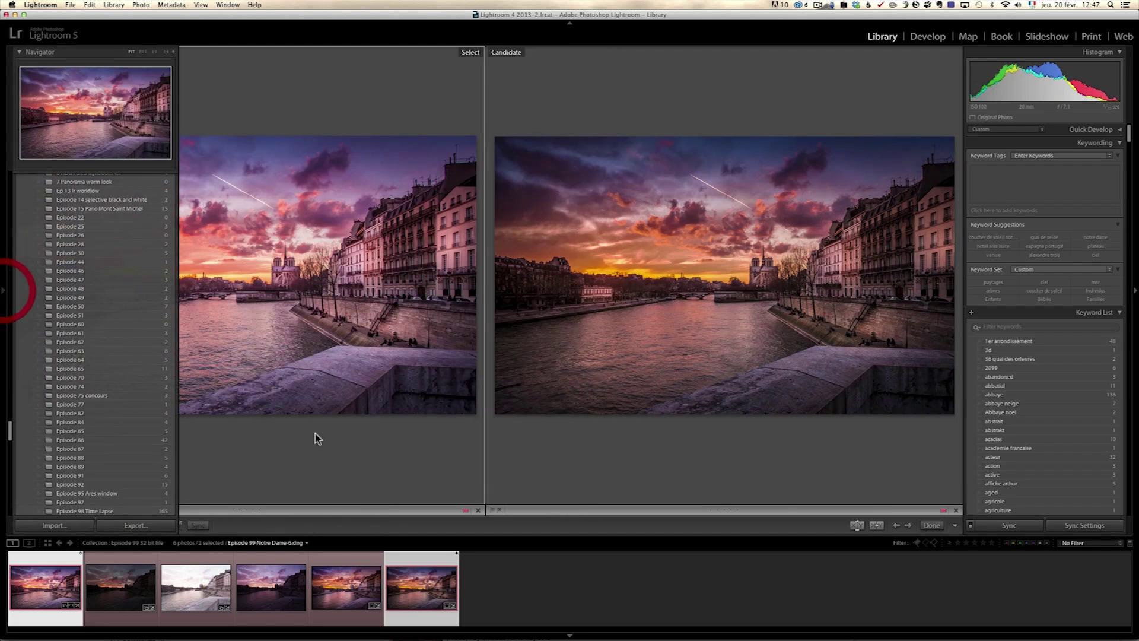
pyautogui.click(571, 636)
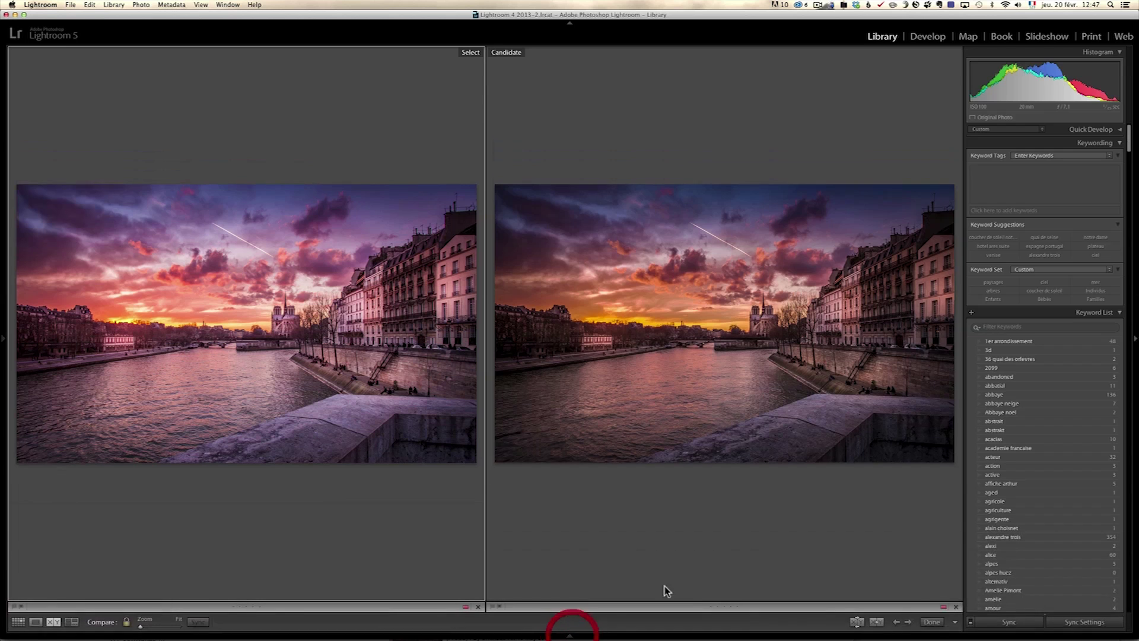
pyautogui.click(1134, 344)
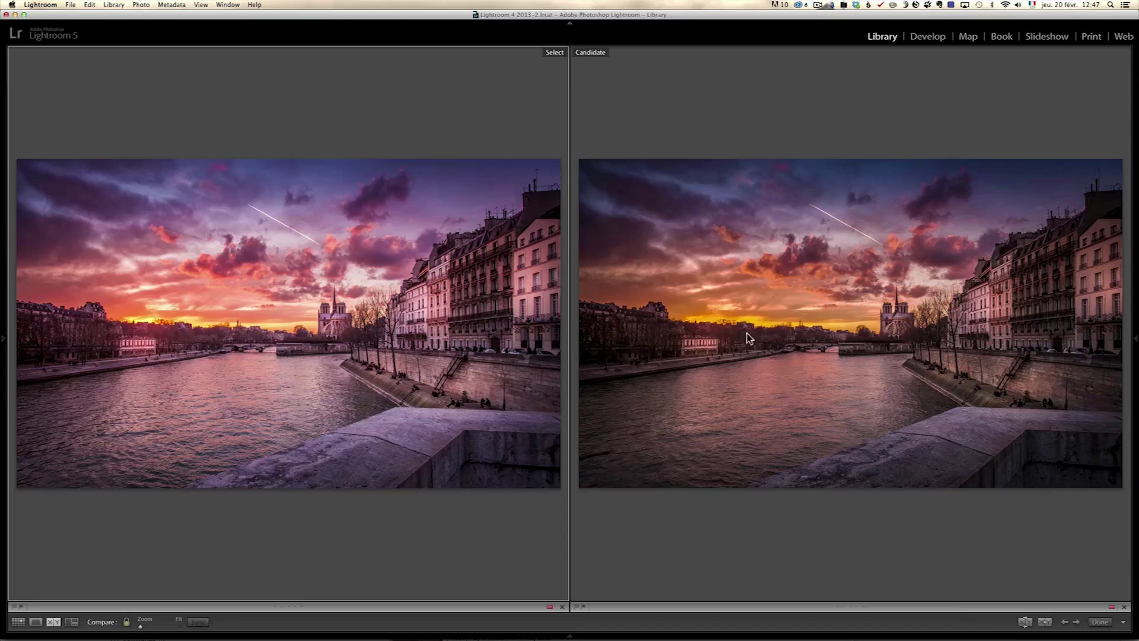
# Step: Examine both photos enlarged in sync, comparing the cathedral, clouds, bridge and riverbank skyline, and return to the full-frame comparison
pyautogui.click(905, 312)
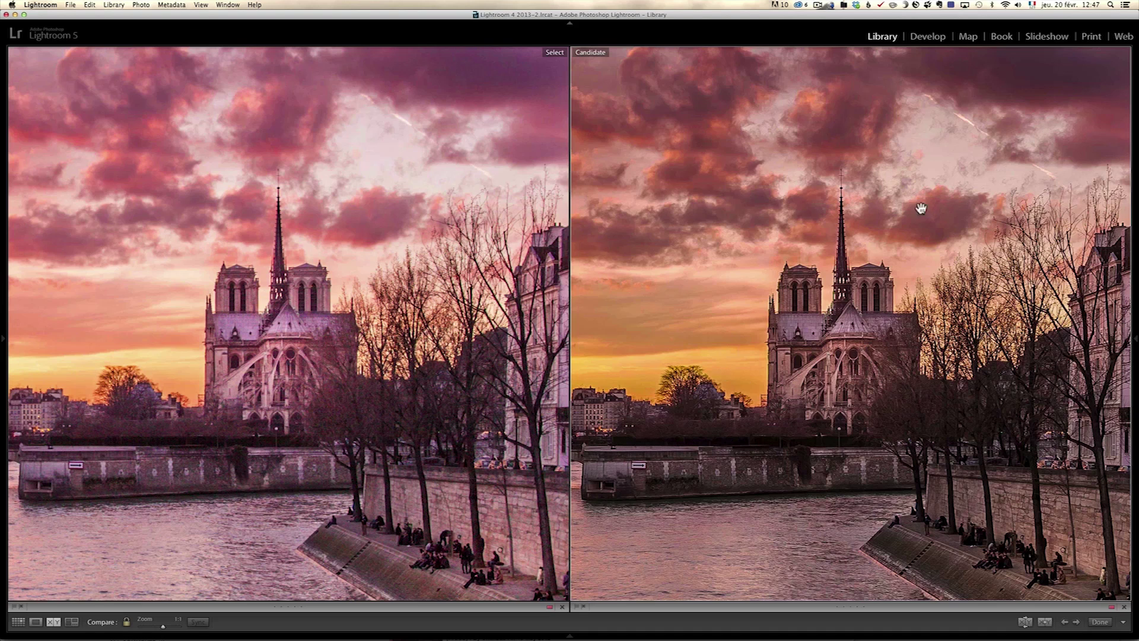
pyautogui.moveTo(795, 335); pyautogui.dragTo(1042, 299)
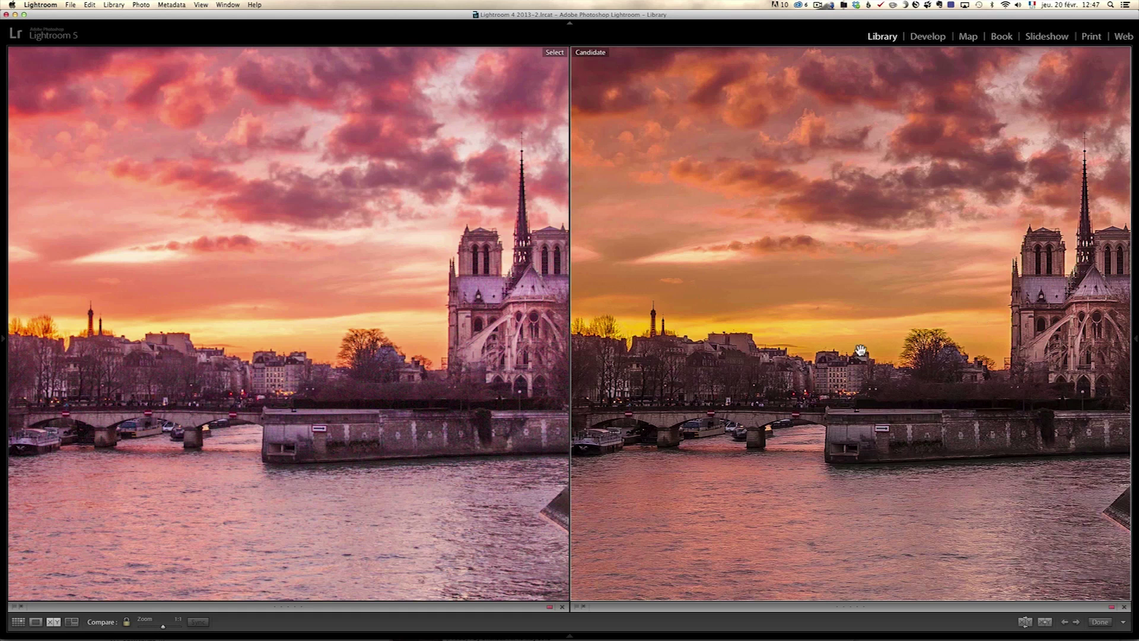
pyautogui.moveTo(763, 247); pyautogui.dragTo(809, 288)
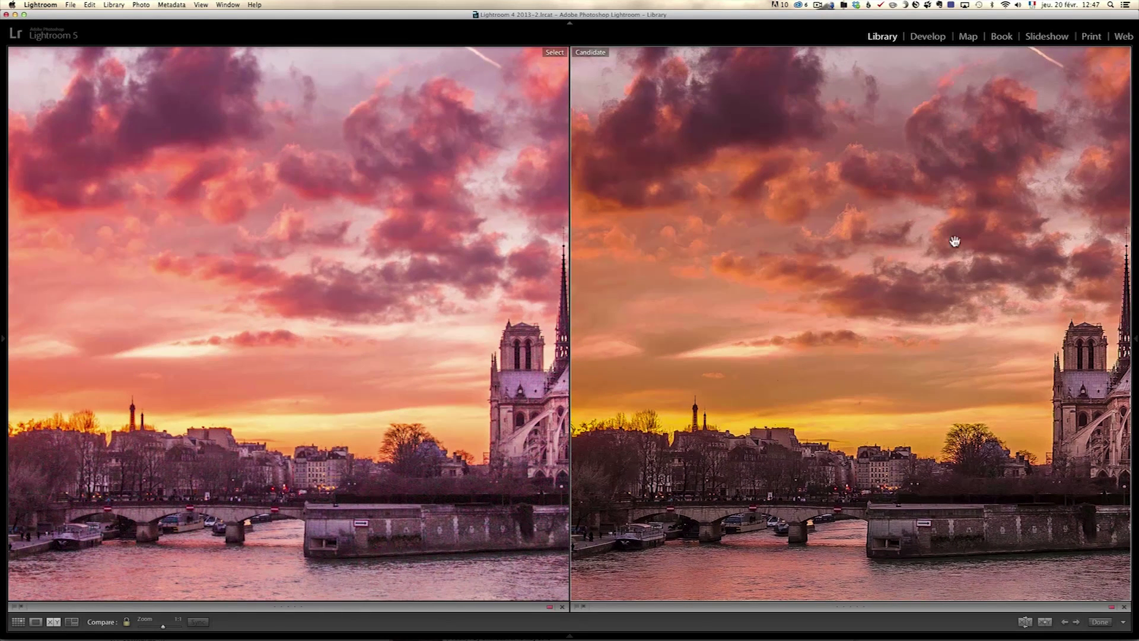
pyautogui.moveTo(308, 368); pyautogui.dragTo(482, 319)
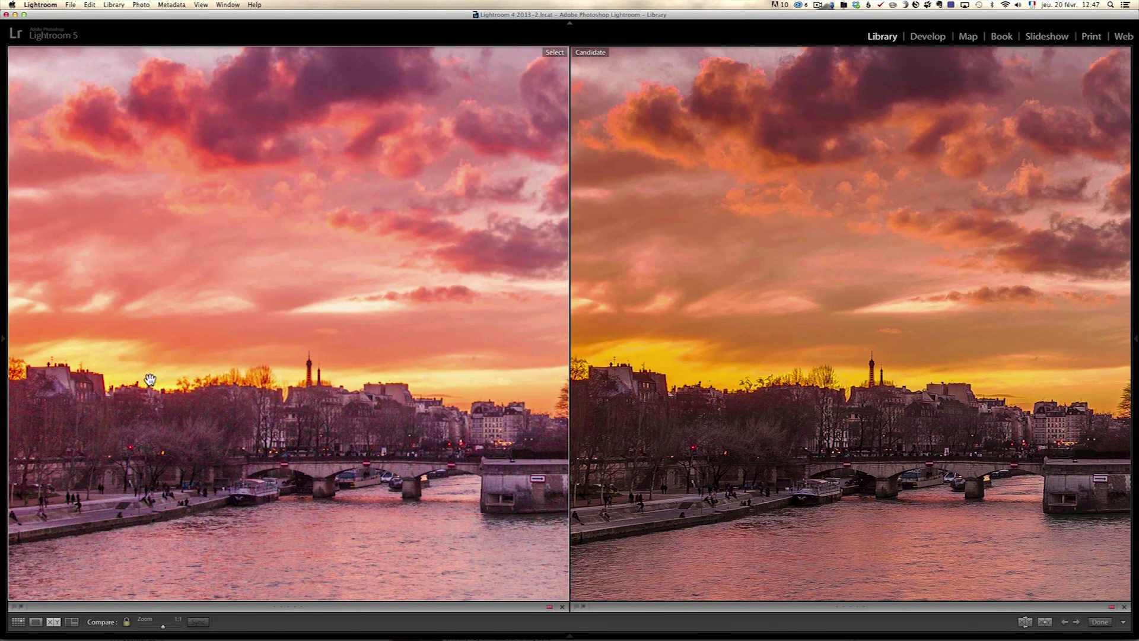
pyautogui.moveTo(176, 367); pyautogui.dragTo(349, 323)
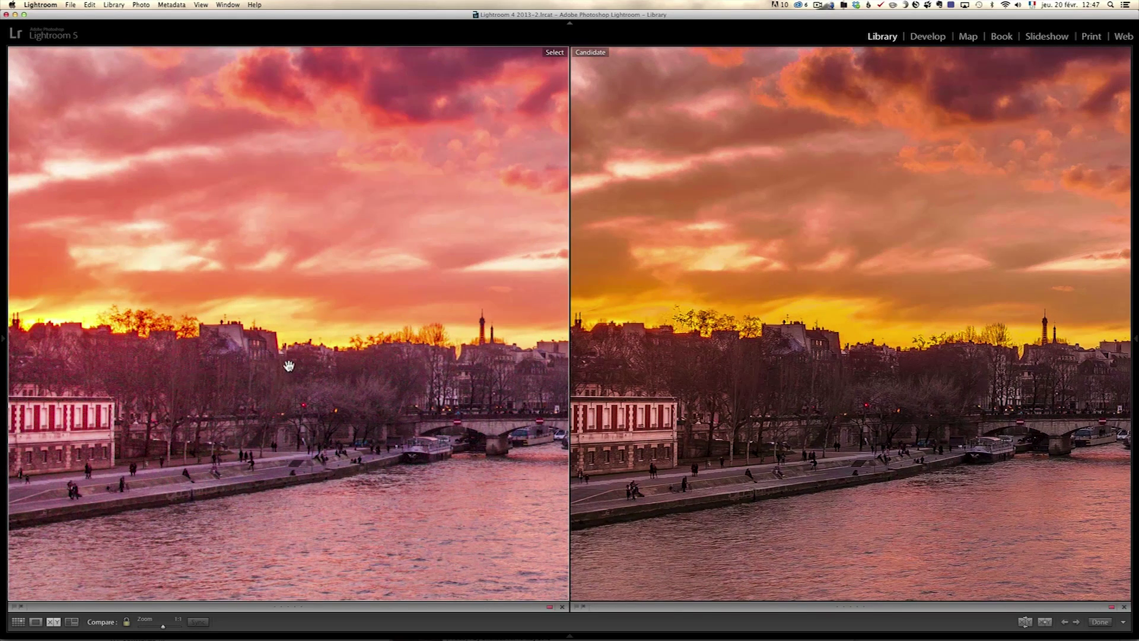
pyautogui.click(356, 298)
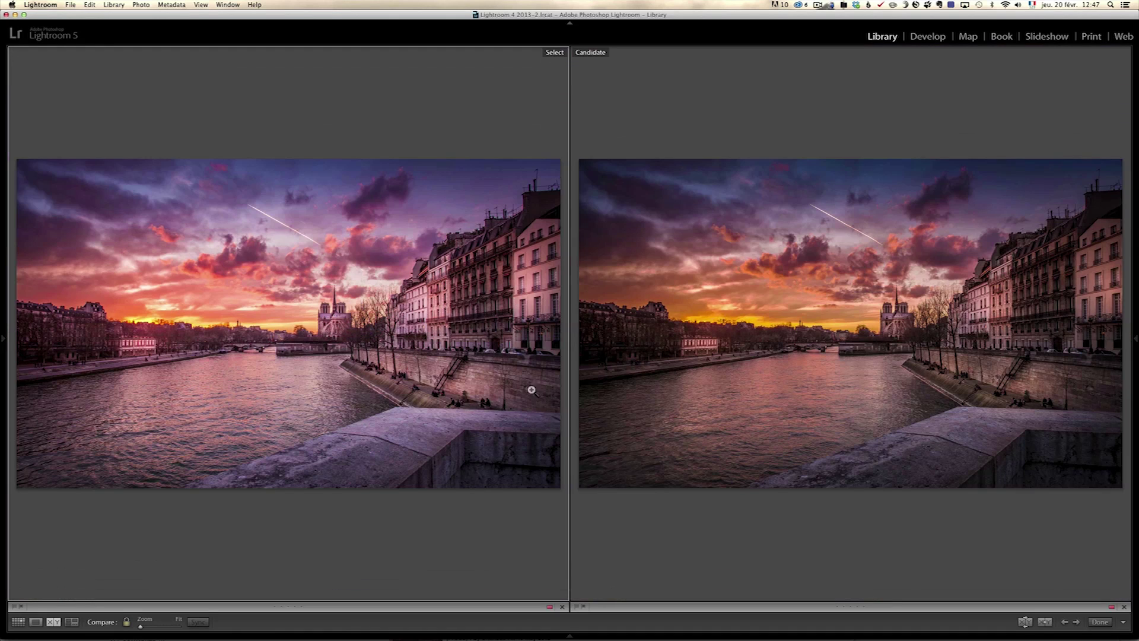
# Step: Close the comparison and view the merged HDR alone in Loupe view with the toolbar displayed
pyautogui.click(1102, 622)
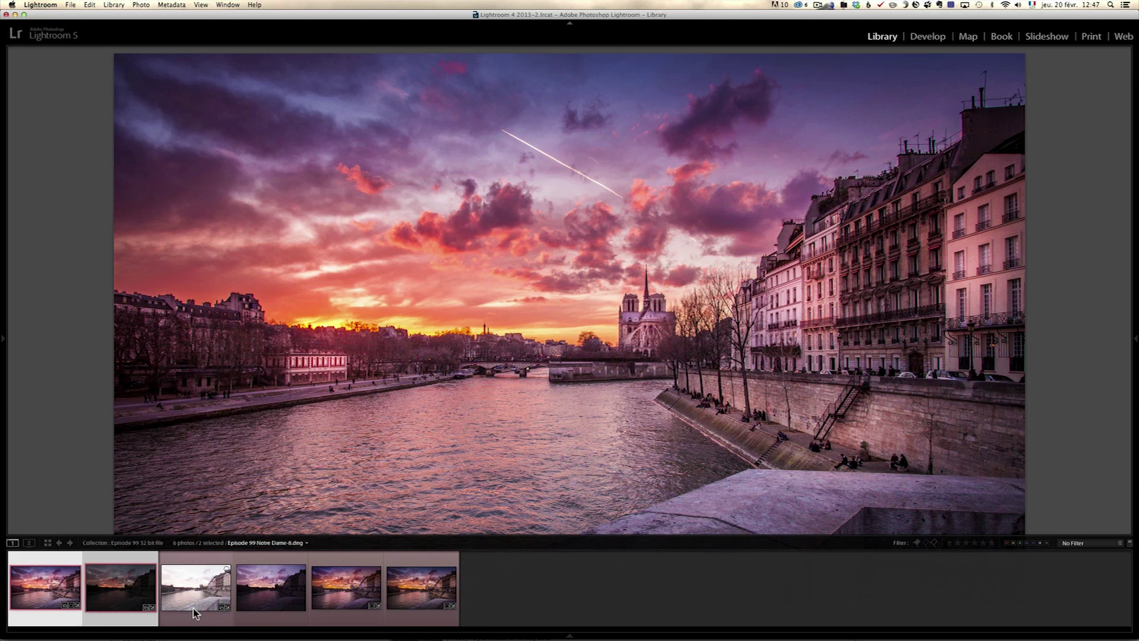
pyautogui.click(35, 598)
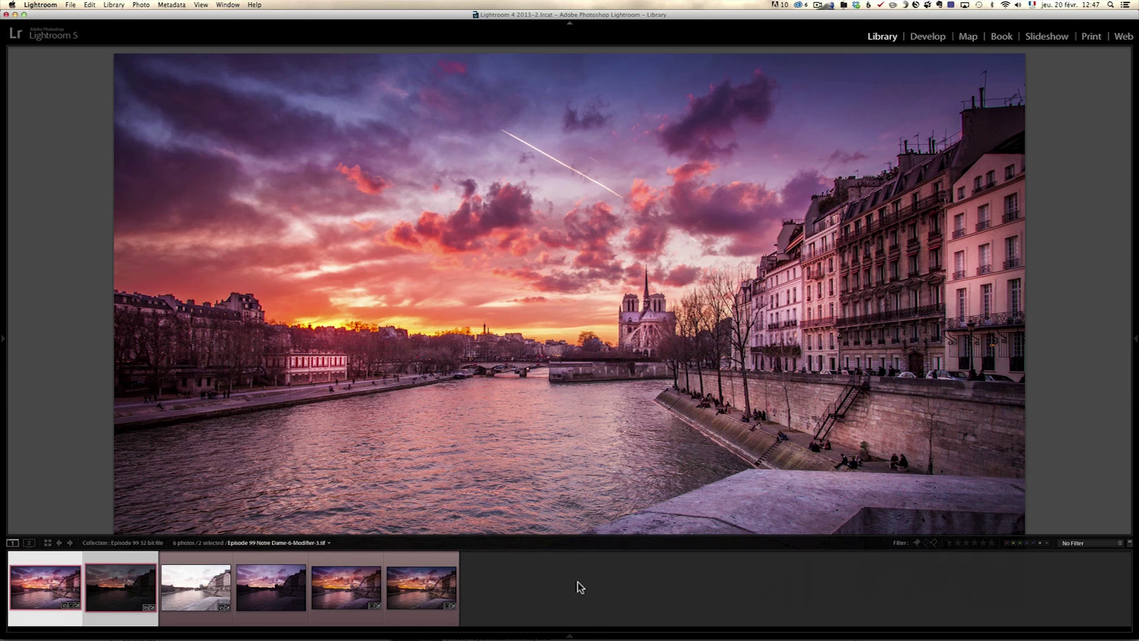
pyautogui.press('t')
pyautogui.click(432, 596)
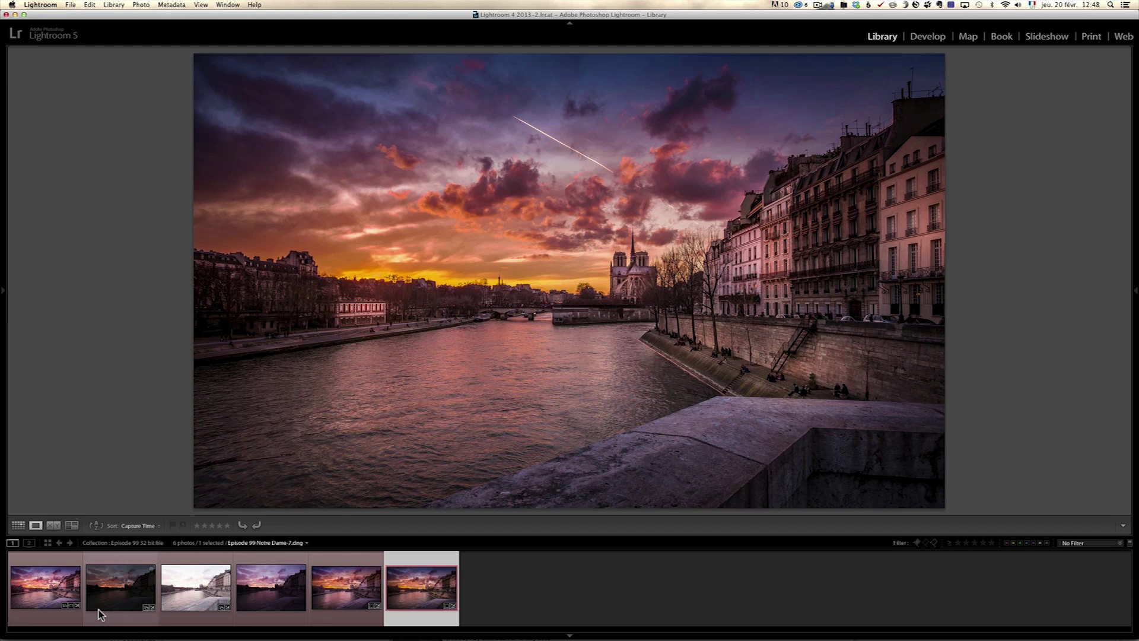
# Step: Overlay the shutter speed, aperture and lens information, and examine it on the three bracketed exposures and the merged HDR
pyautogui.click(45, 587)
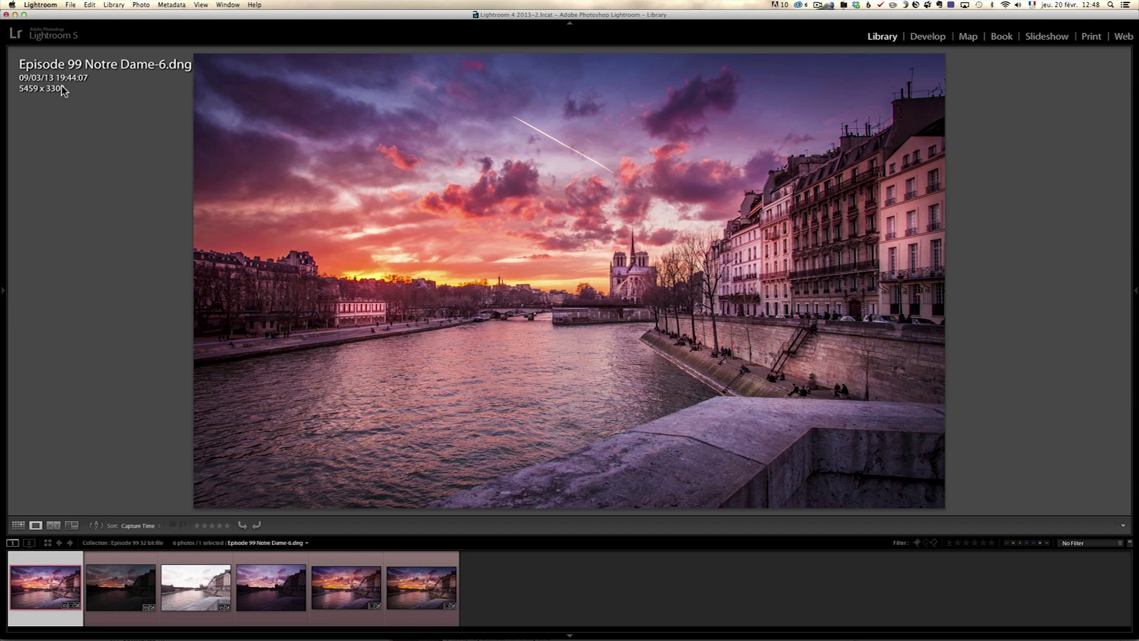
pyautogui.press('i')
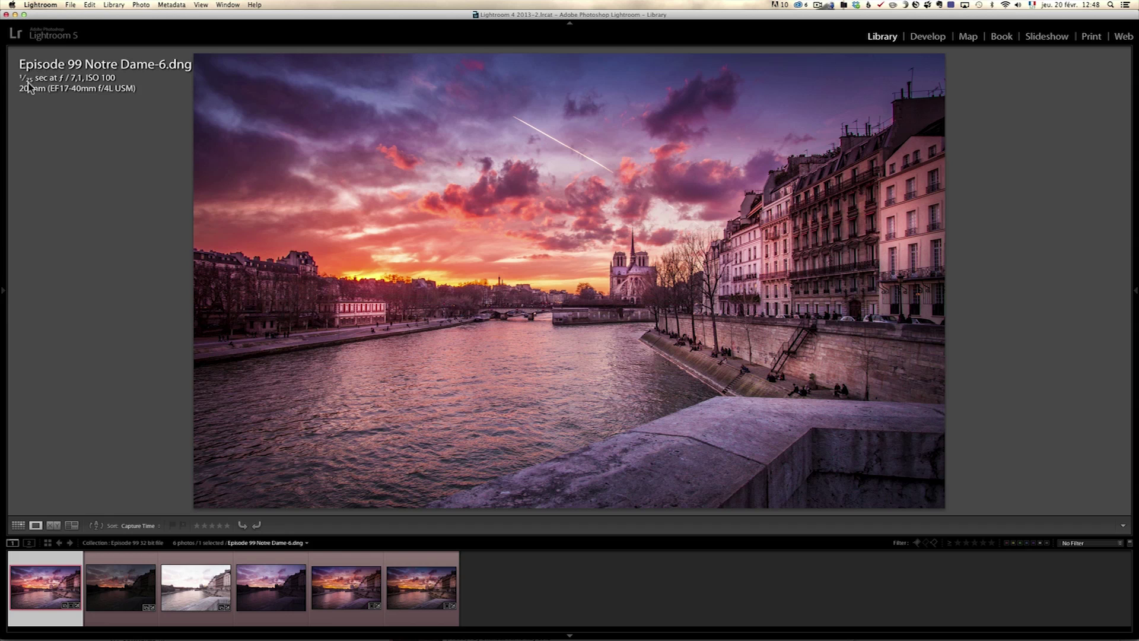
pyautogui.click(115, 575)
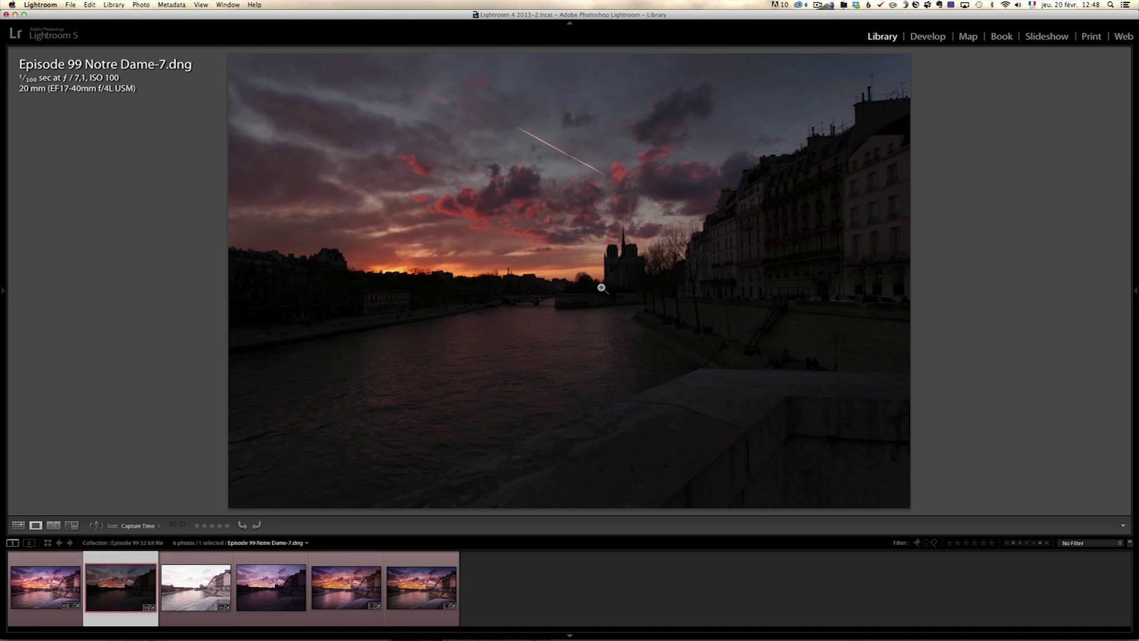
pyautogui.click(196, 581)
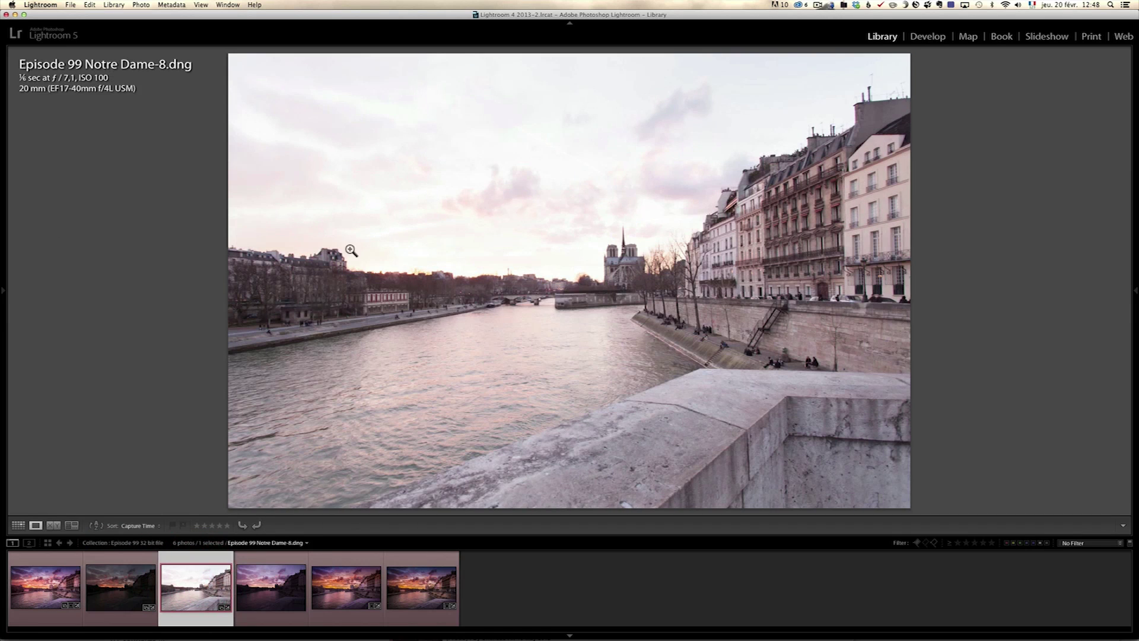
pyautogui.click(421, 590)
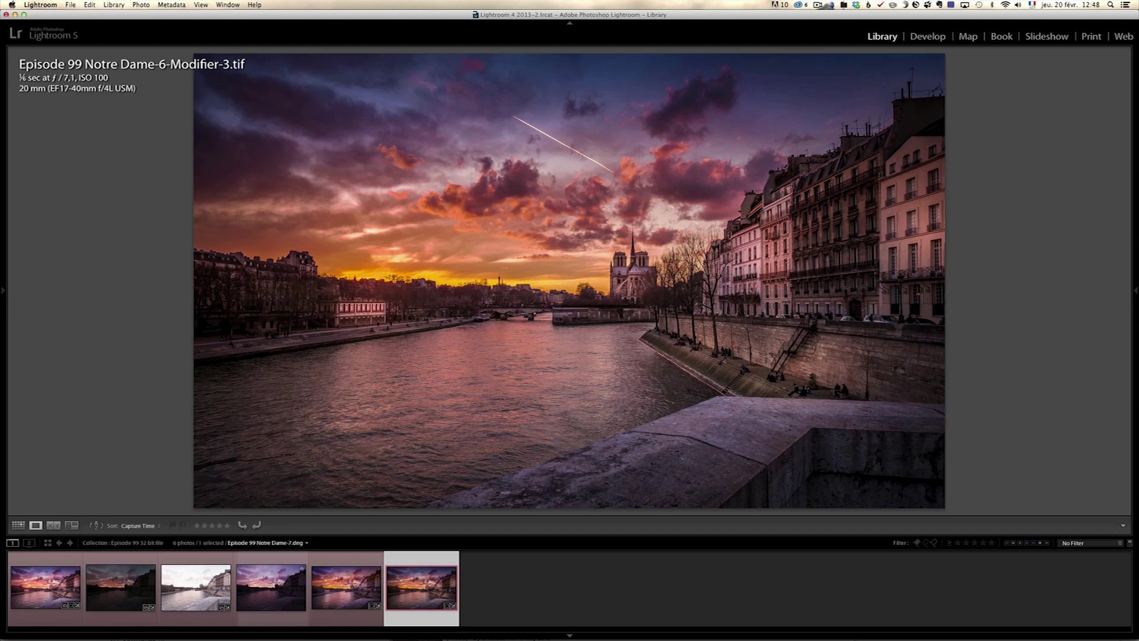
pyautogui.click(45, 588)
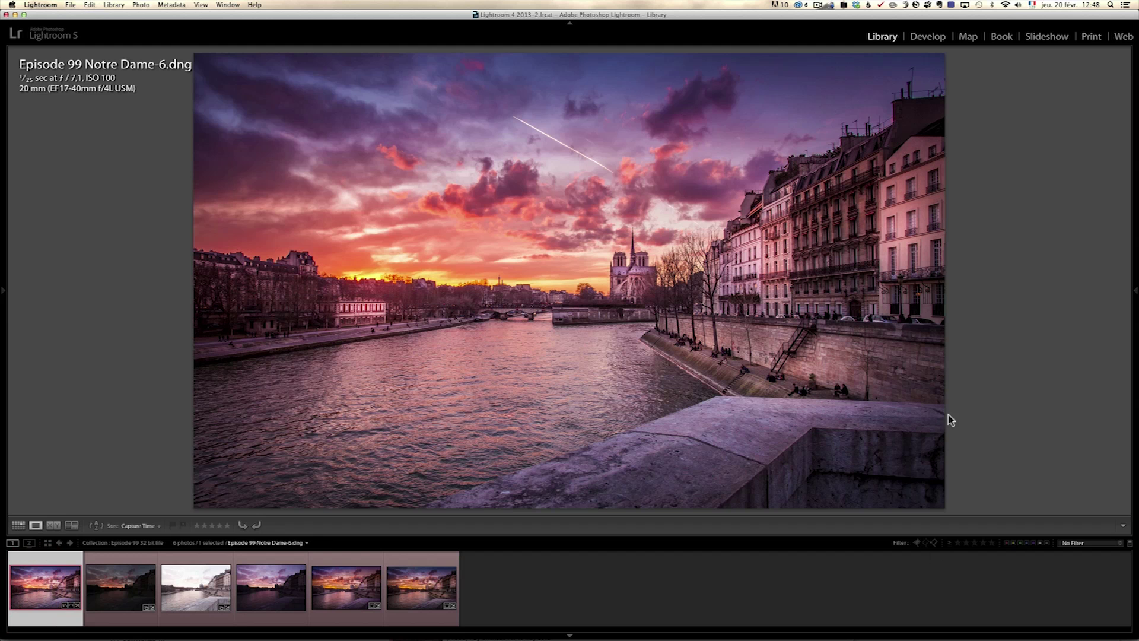
# Step: Reset all develop settings on Episode 99 Notre Dame-6.dng, and select the three bracketed exposures followed by the merged HDR alone
pyautogui.click(929, 37)
pyautogui.click(1089, 526)
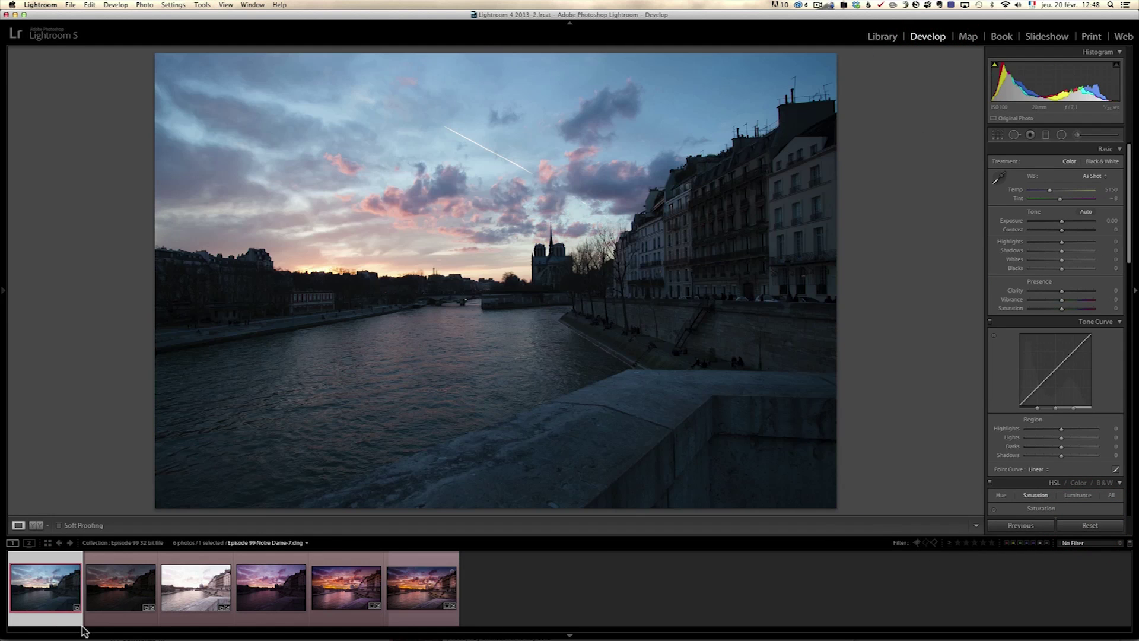
pyautogui.keyDown('super'); pyautogui.click(117, 585); pyautogui.keyUp('super')
pyautogui.keyDown('super'); pyautogui.click(214, 593); pyautogui.keyUp('super')
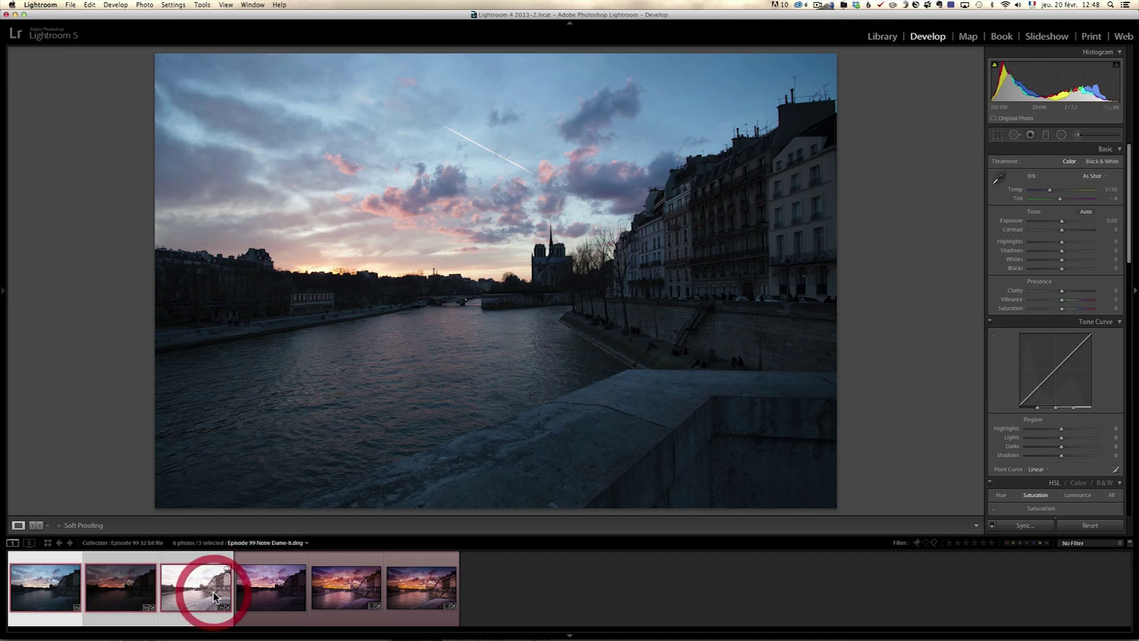
pyautogui.click(422, 574)
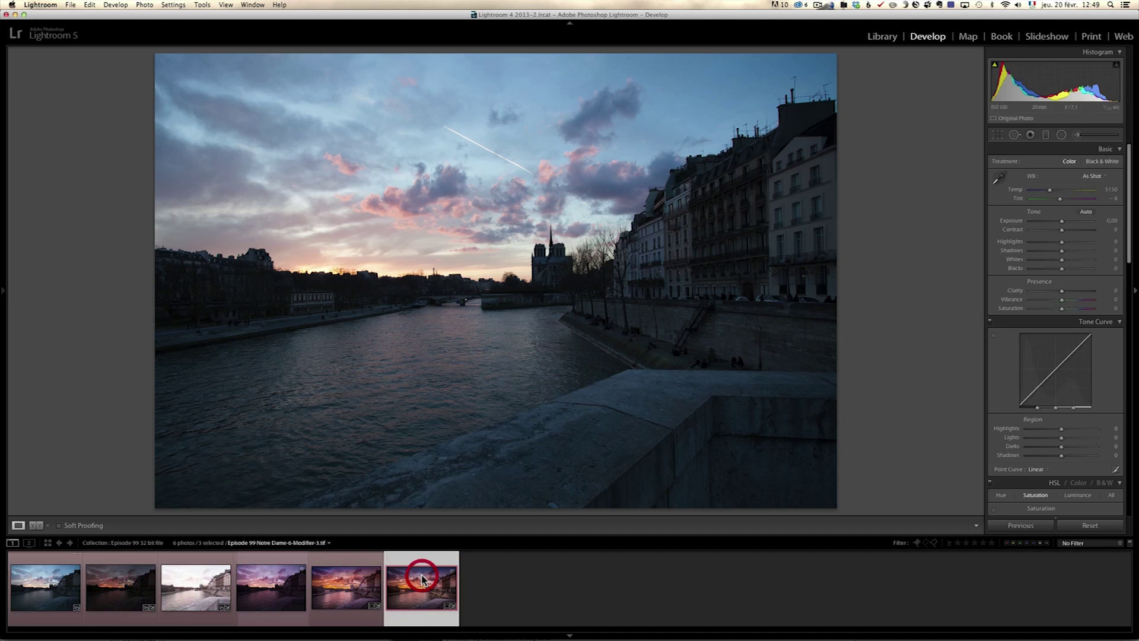